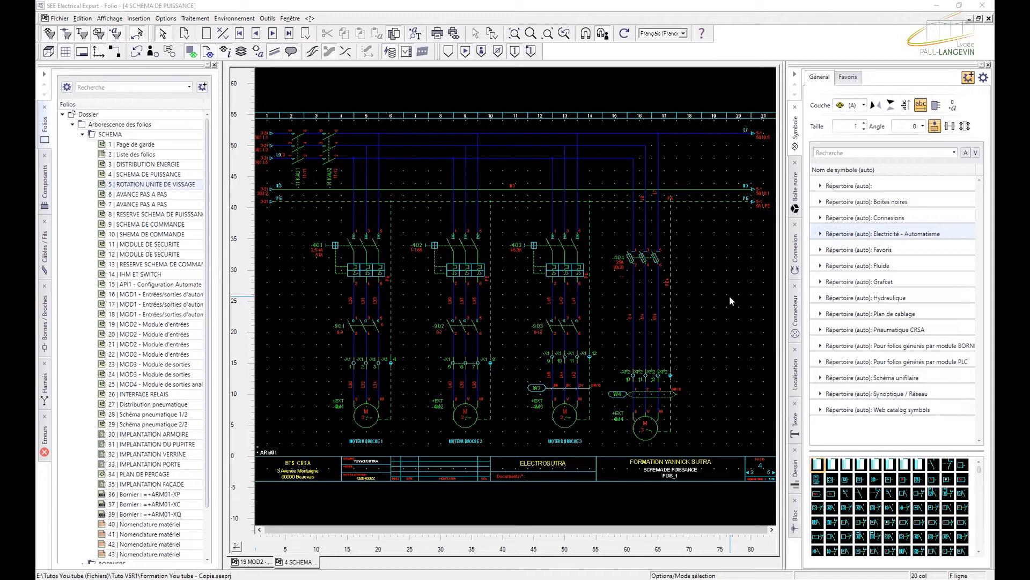
Step: Examine the wiring of the Omron V1000 drive on folio 5, ROTATION UNITE DE VISSAGE
{"action": "key", "text": "Page_Down"}
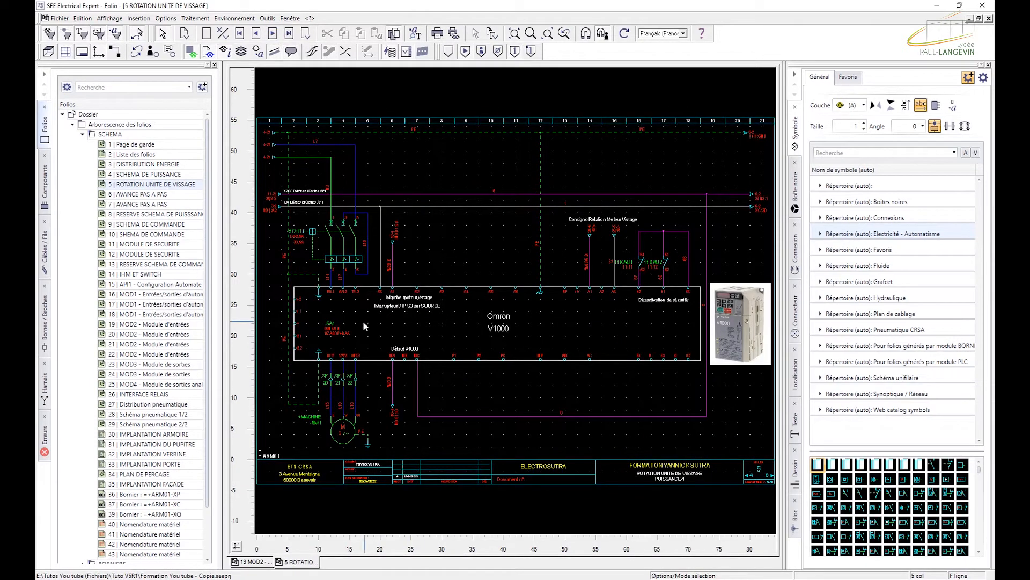
{"action": "scroll", "coordinate": [325, 320], "scroll_direction": "up", "scroll_amount": 2}
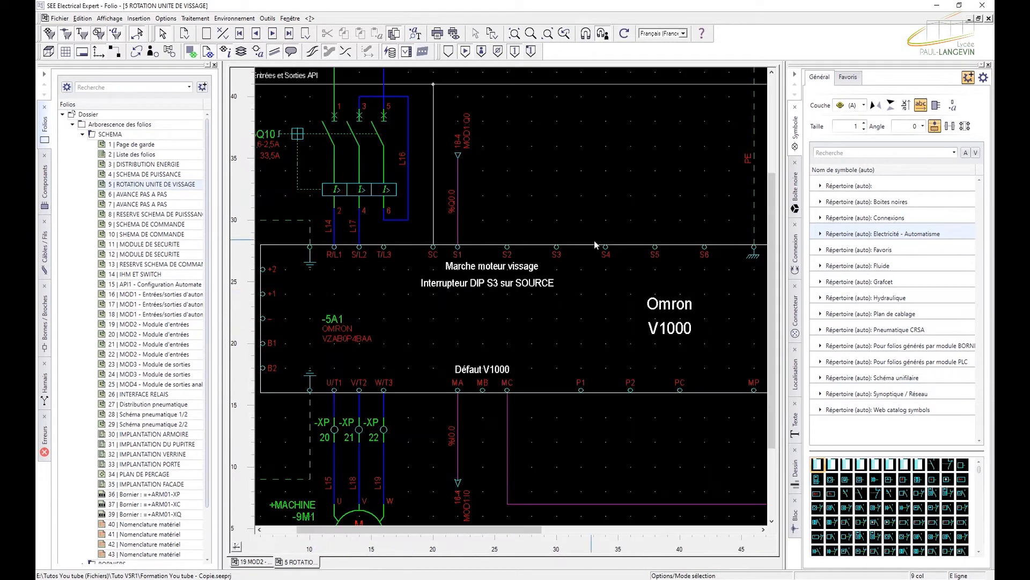
{"action": "scroll", "coordinate": [727, 297], "scroll_direction": "down", "scroll_amount": 5}
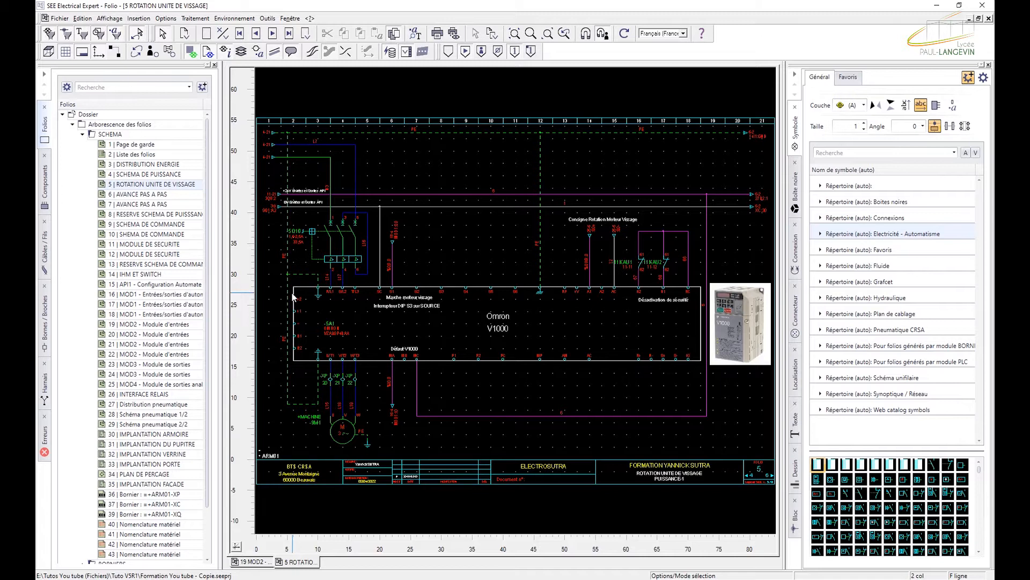
{"action": "scroll", "coordinate": [334, 306], "scroll_direction": "up", "scroll_amount": 3}
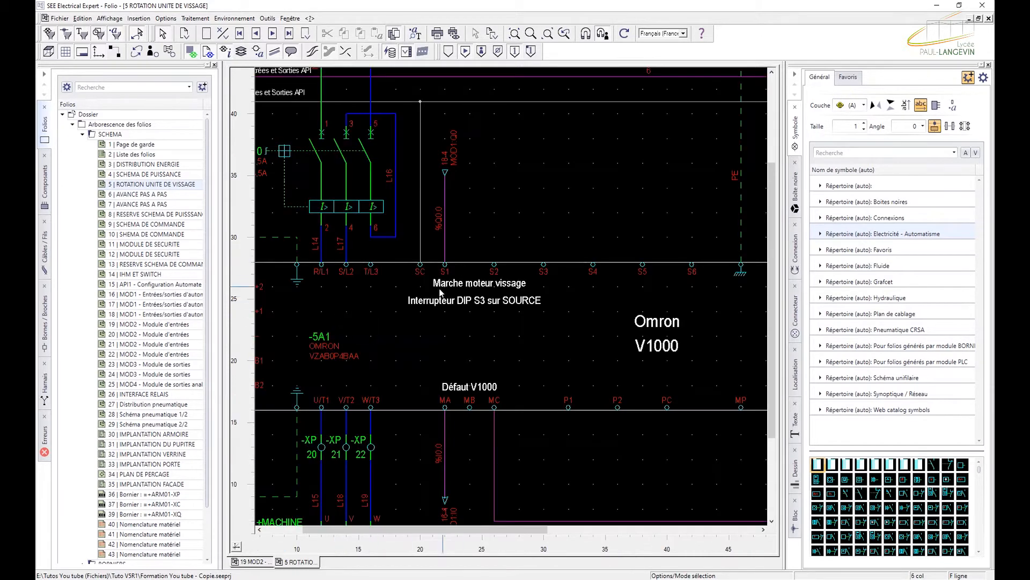
{"action": "scroll", "coordinate": [464, 290], "scroll_direction": "down", "scroll_amount": 3}
{"action": "scroll", "coordinate": [465, 298], "scroll_direction": "up", "scroll_amount": 3}
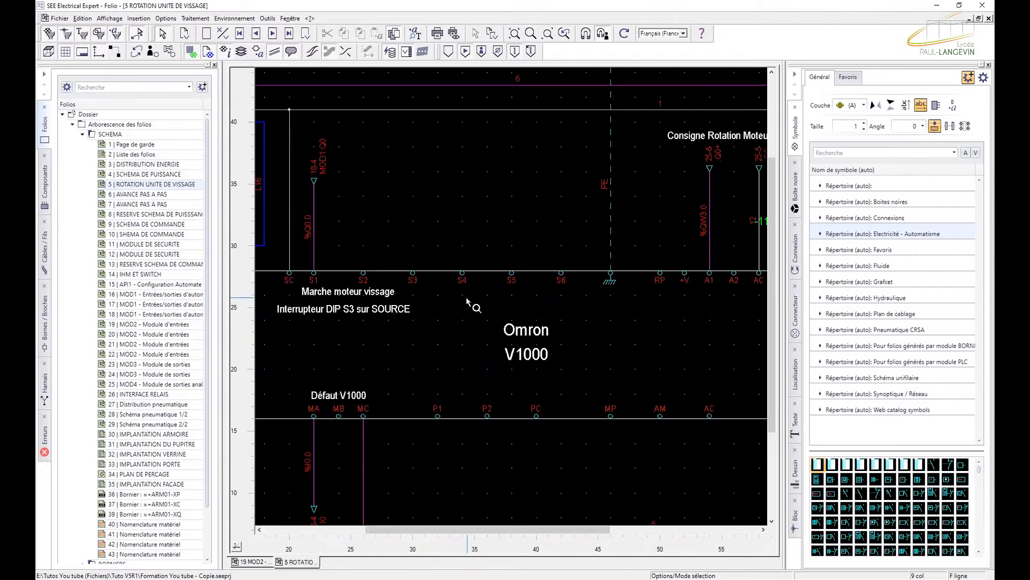
{"action": "scroll", "coordinate": [462, 300], "scroll_direction": "down", "scroll_amount": 3}
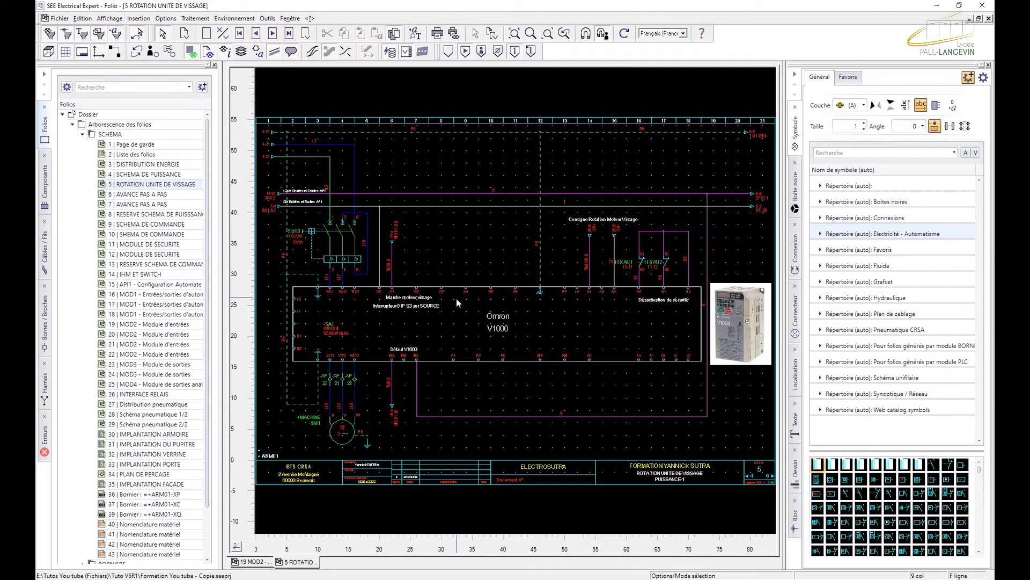
Step: Open the Omron V1000 drive symbol for modification in the project library and examine its attributes and connection points
{"action": "right_click", "coordinate": [446, 327]}
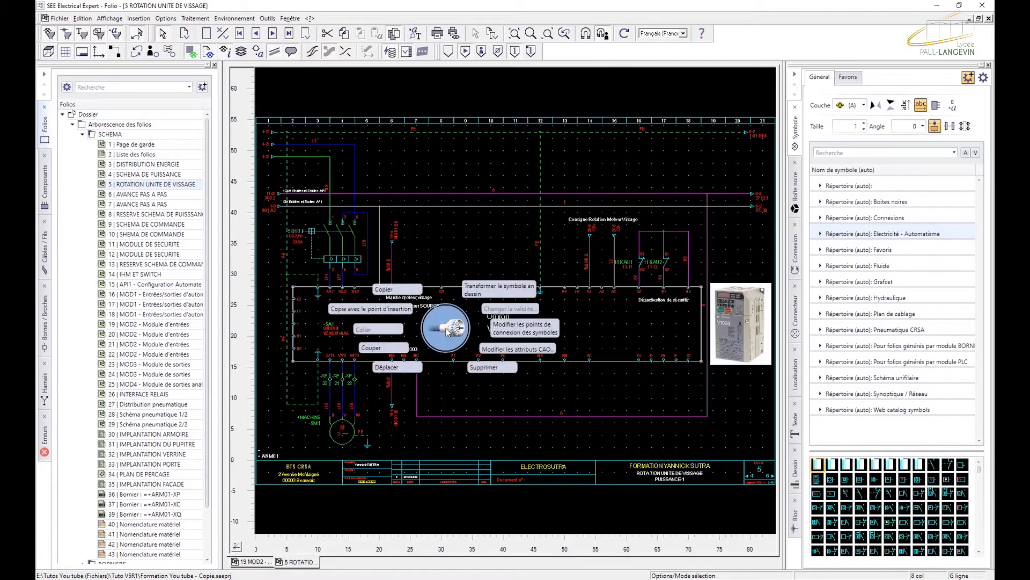
{"action": "left_click", "coordinate": [445, 333]}
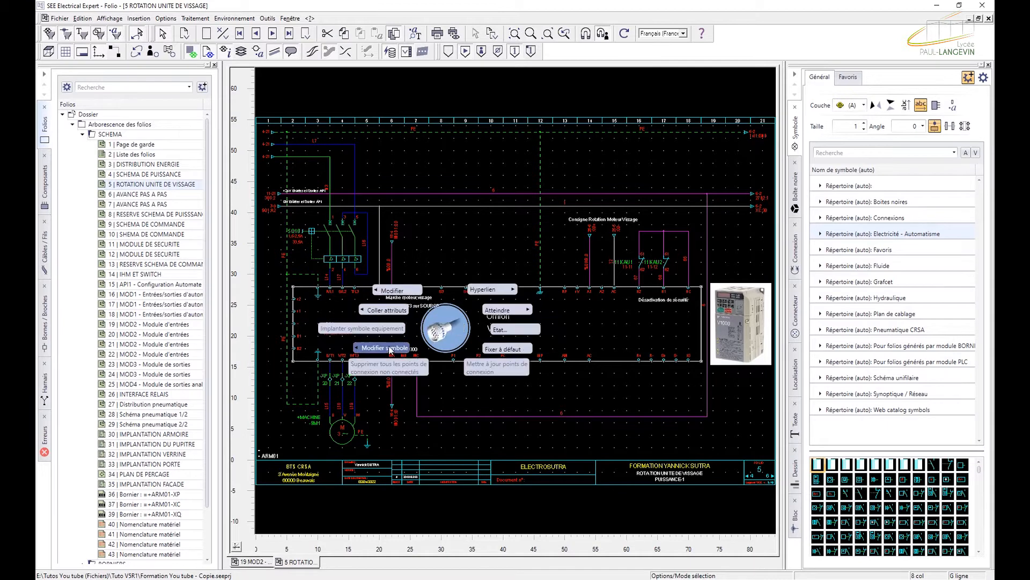
{"action": "mouse_move", "coordinate": [385, 349]}
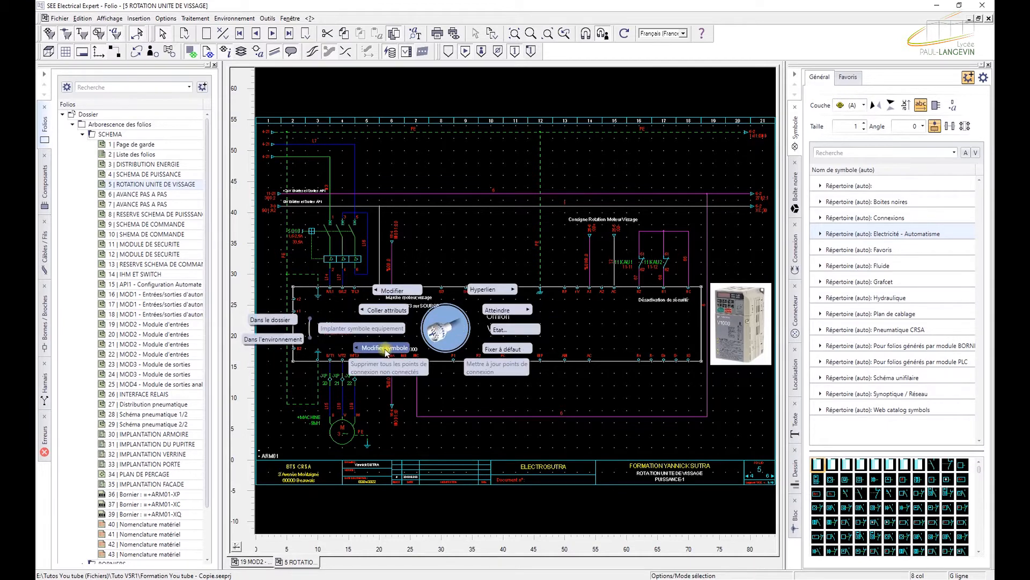
{"action": "left_click", "coordinate": [273, 320]}
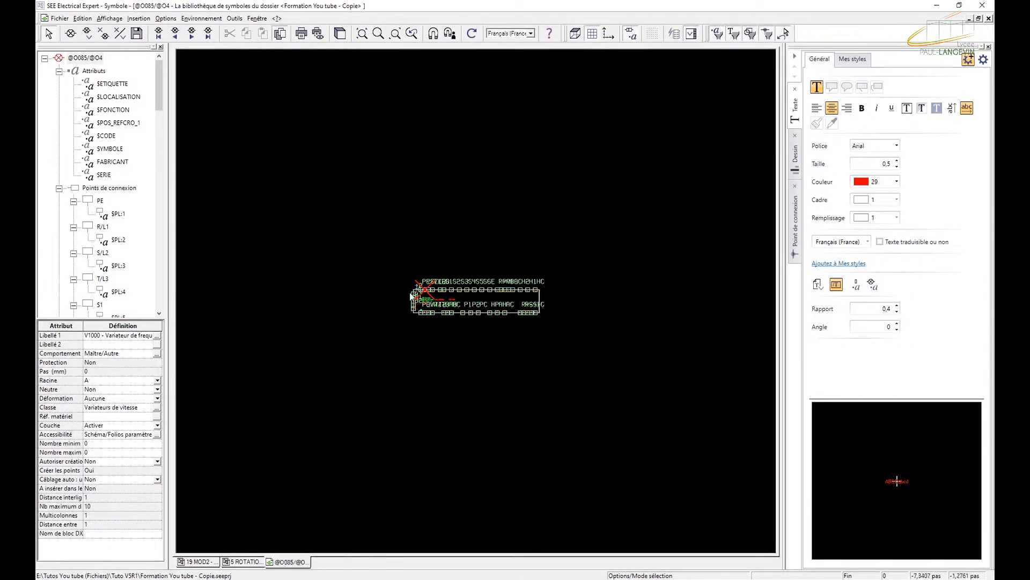
{"action": "scroll", "coordinate": [461, 301], "scroll_direction": "up", "scroll_amount": 2}
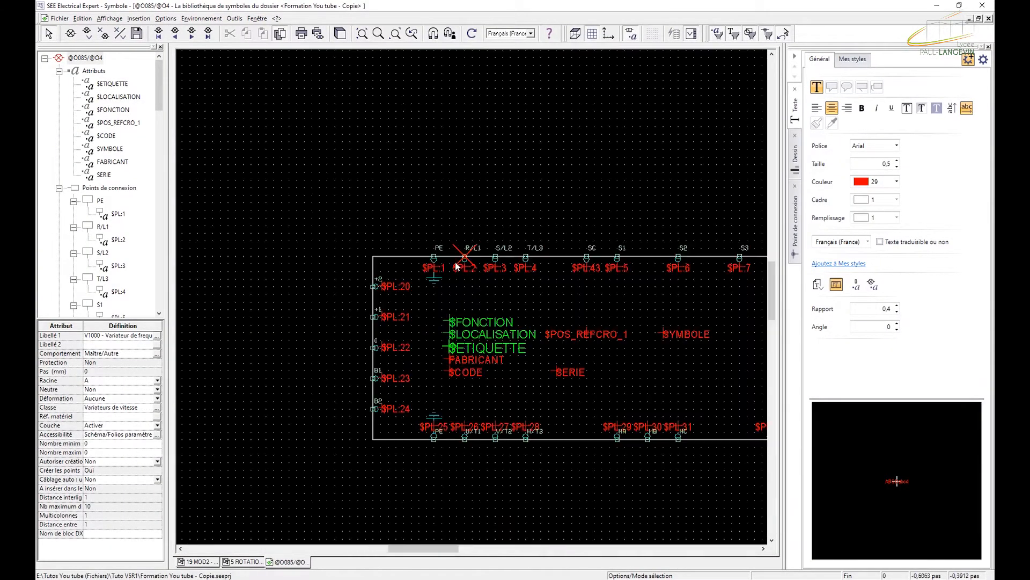
{"action": "scroll", "coordinate": [403, 273], "scroll_direction": "up", "scroll_amount": 3}
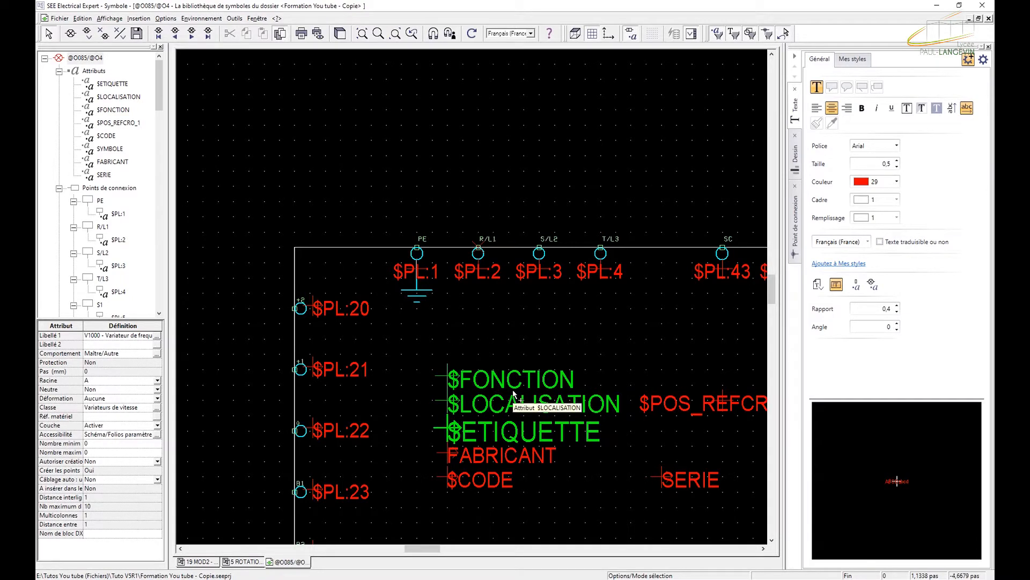
{"action": "scroll", "coordinate": [513, 393], "scroll_direction": "down", "scroll_amount": 3}
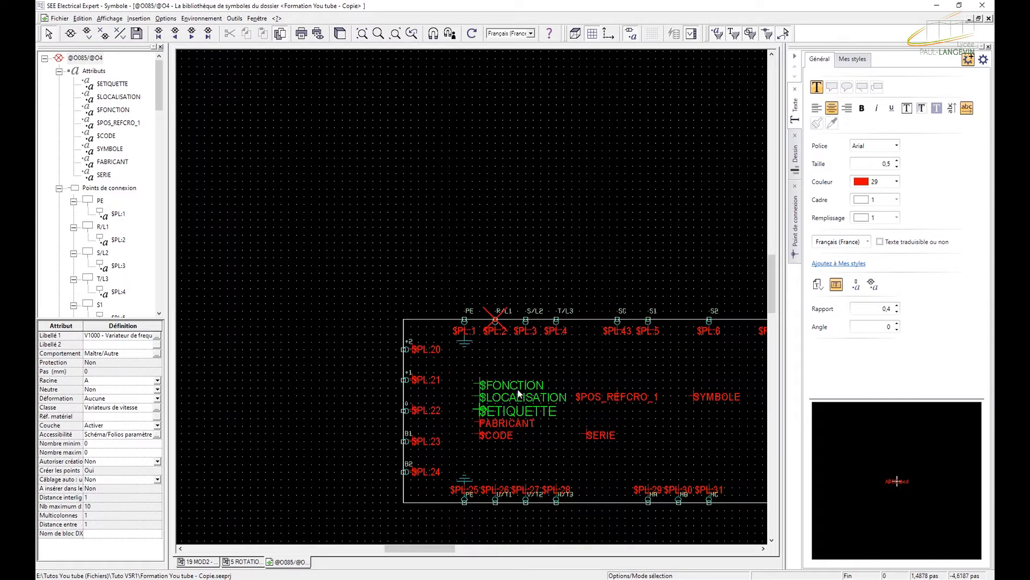
{"action": "scroll", "coordinate": [517, 397], "scroll_direction": "down", "scroll_amount": 3}
{"action": "left_click_drag", "start_coordinate": [409, 549], "coordinate": [444, 548]}
{"action": "scroll", "coordinate": [413, 428], "scroll_direction": "down", "scroll_amount": 2}
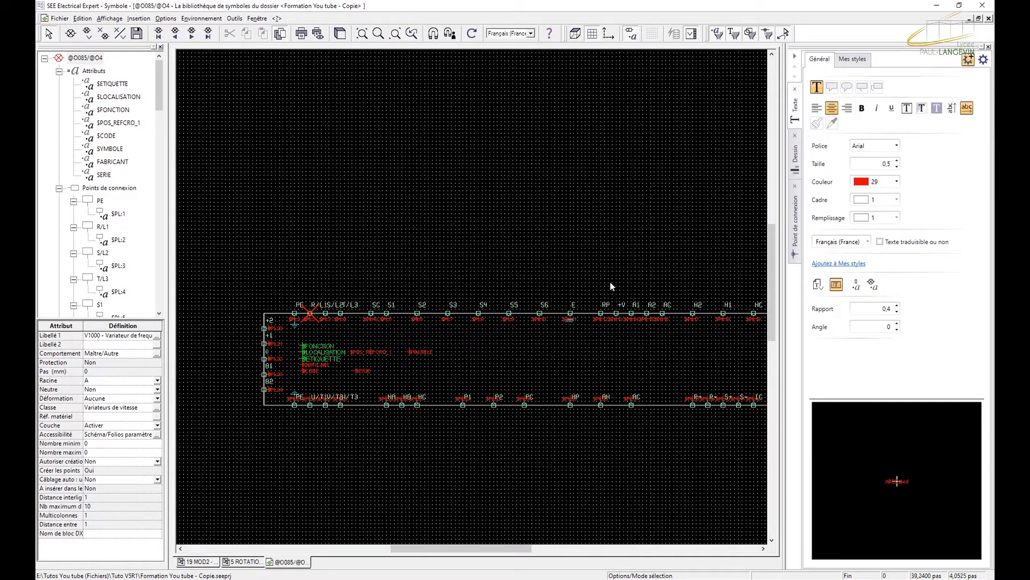
Step: Close the symbol editor and folio 5, and open folio 4, SCHEMA DE PUISSANCE
{"action": "left_click", "coordinate": [989, 18]}
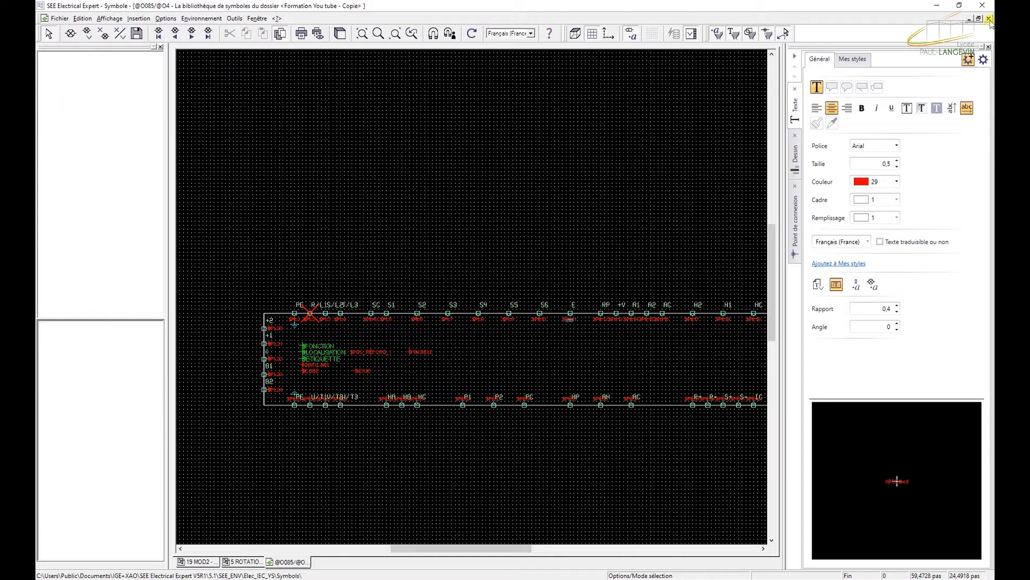
{"action": "left_click", "coordinate": [989, 18]}
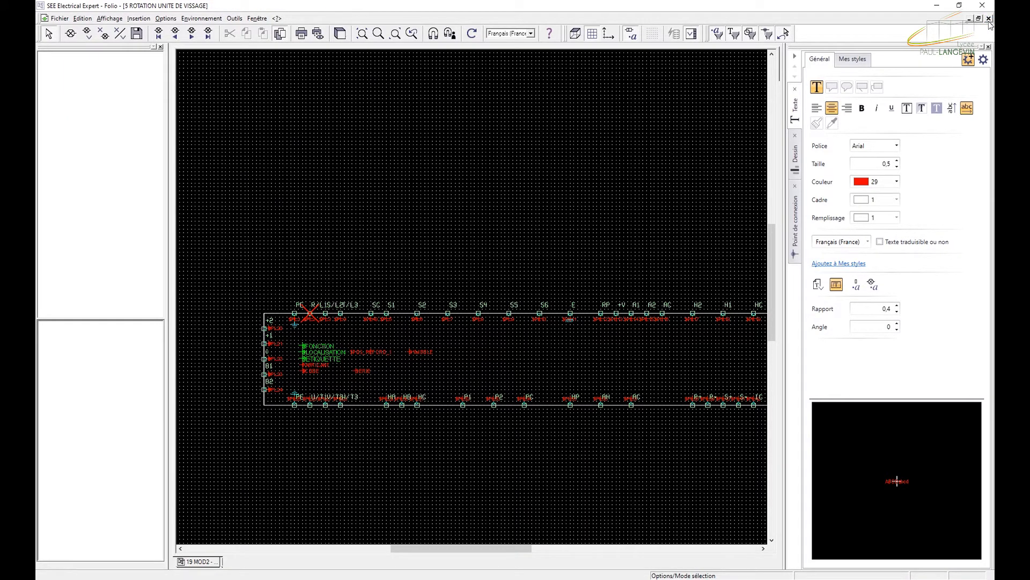
{"action": "left_click", "coordinate": [989, 19]}
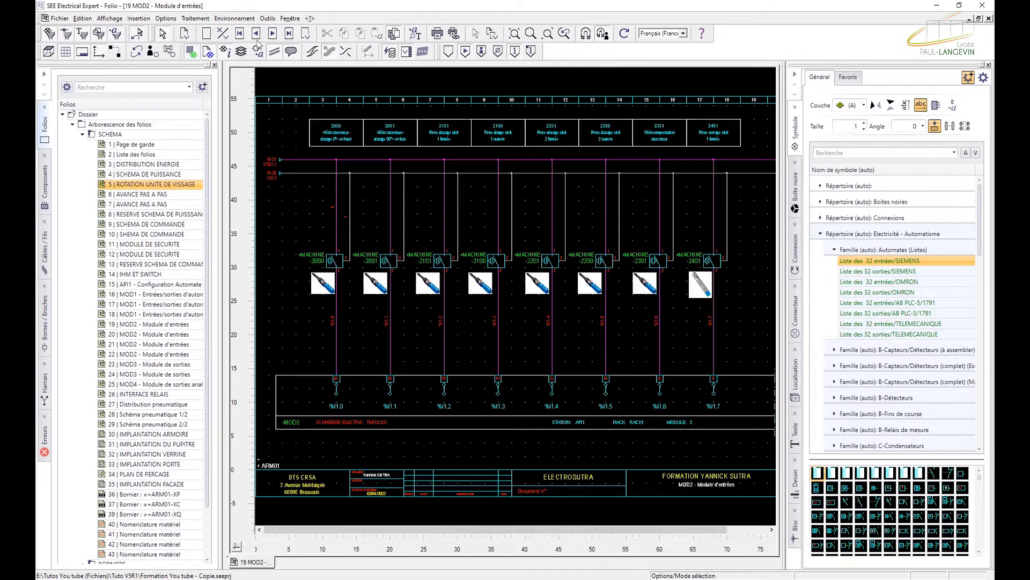
{"action": "double_click", "coordinate": [164, 176]}
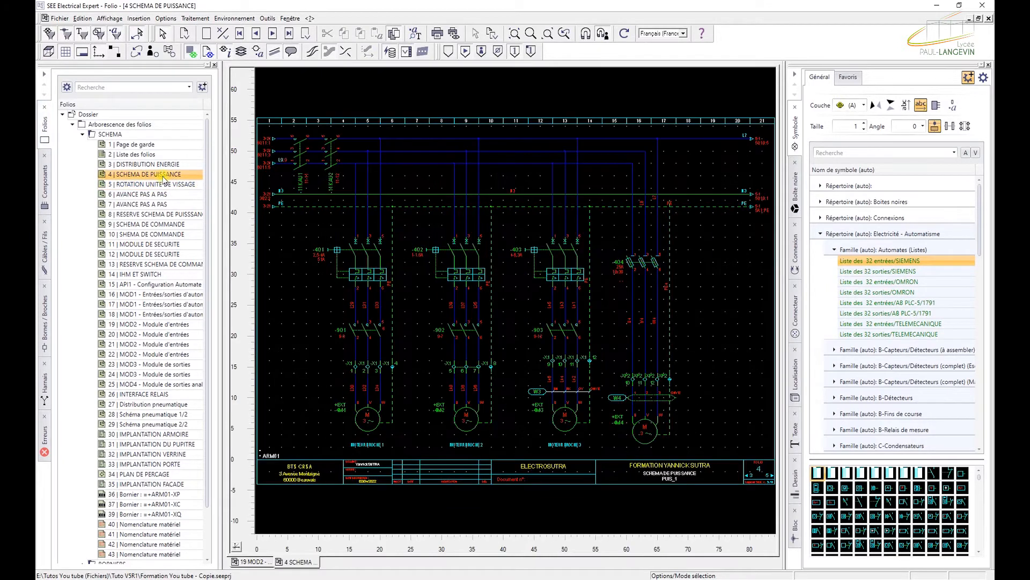
{"action": "scroll", "coordinate": [695, 324], "scroll_direction": "up", "scroll_amount": 2}
{"action": "scroll", "coordinate": [694, 325], "scroll_direction": "down", "scroll_amount": 2}
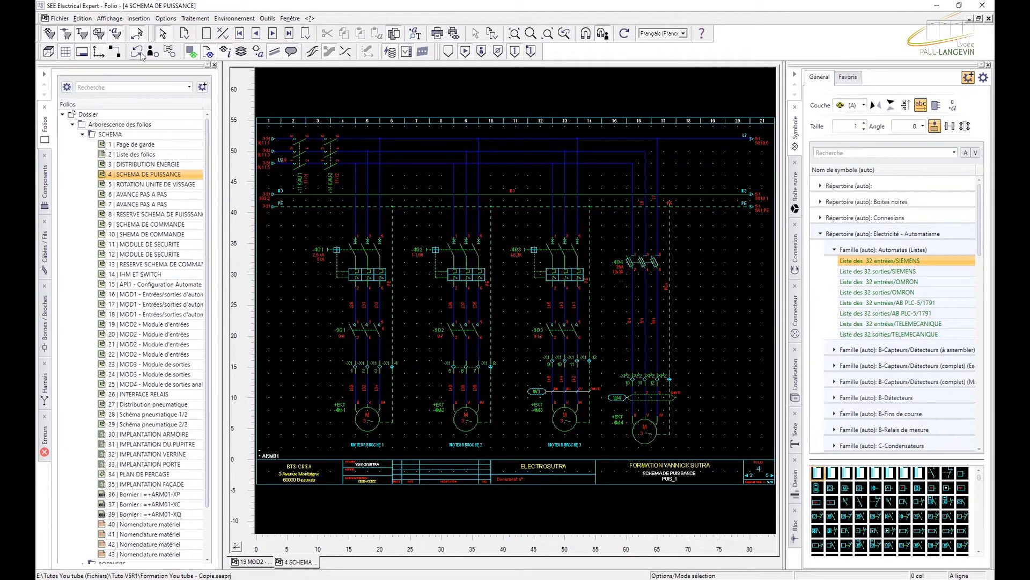
Step: Insert a "Trait epais - Repère intérieur" black box, about 23 by 7 grid steps, across the fourth motor's wires between fuses 4Q4 and terminals XP2
{"action": "left_click", "coordinate": [139, 19]}
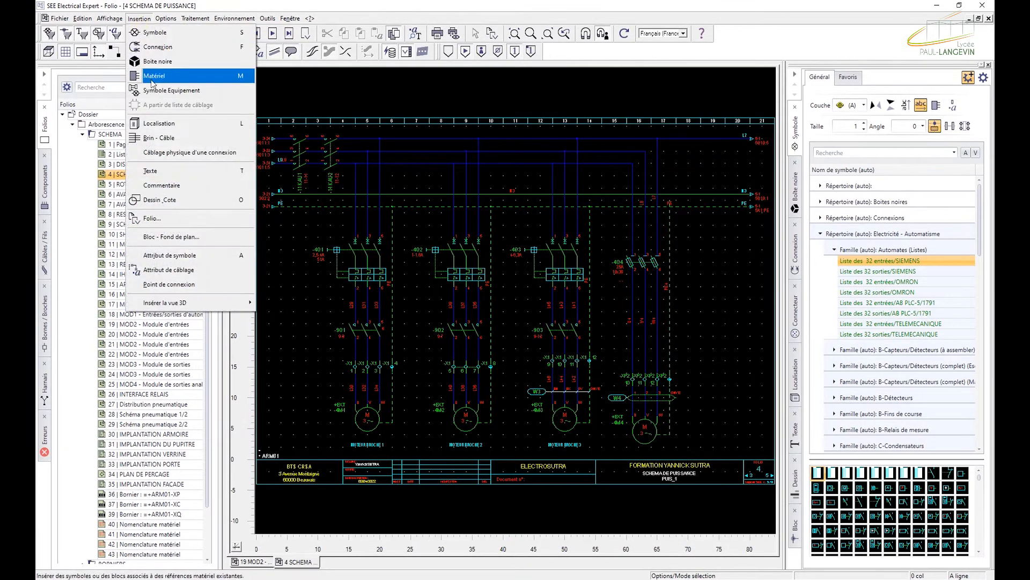
{"action": "left_click", "coordinate": [646, 2]}
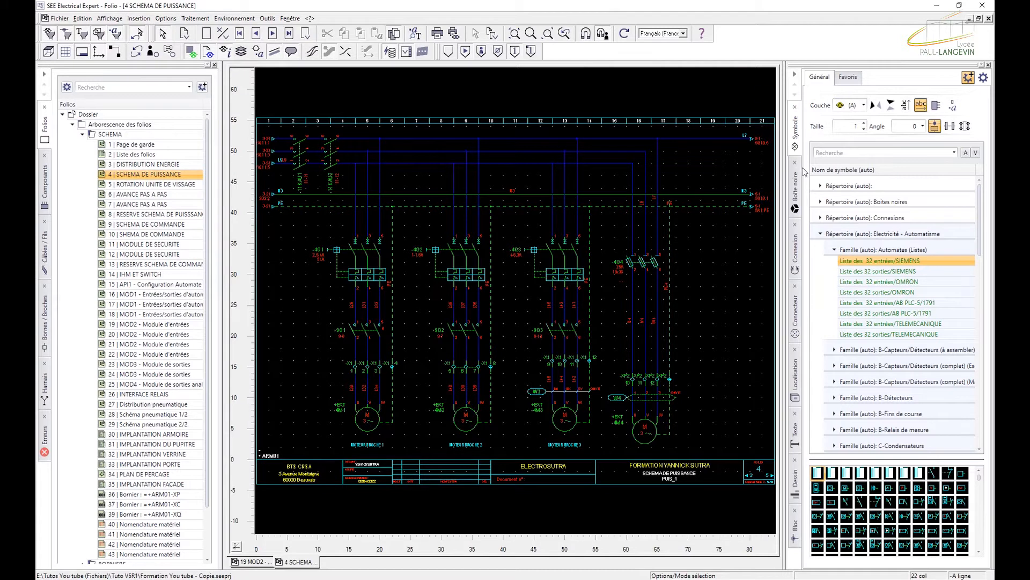
{"action": "left_click", "coordinate": [797, 195]}
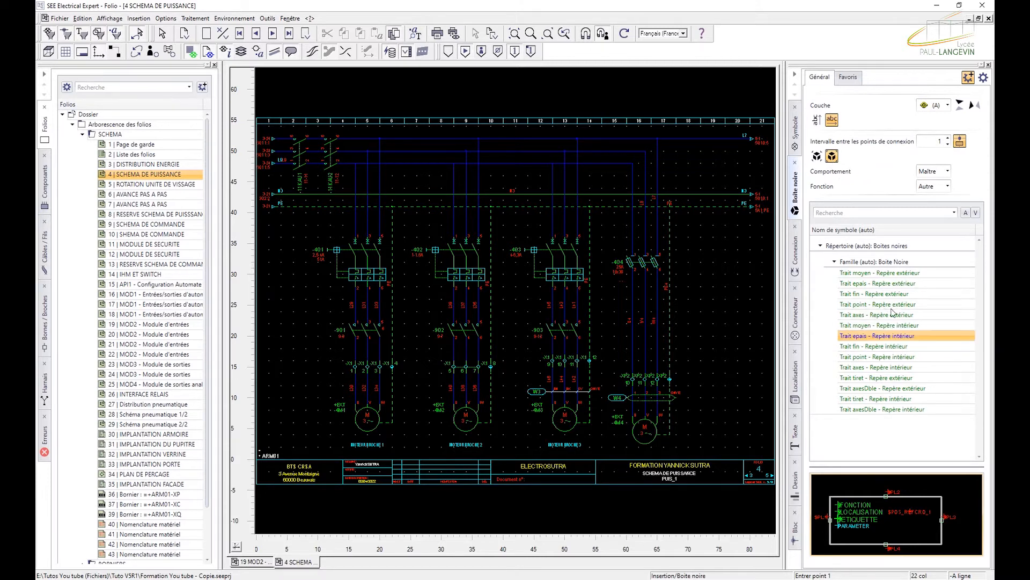
{"action": "mouse_move", "coordinate": [903, 350]}
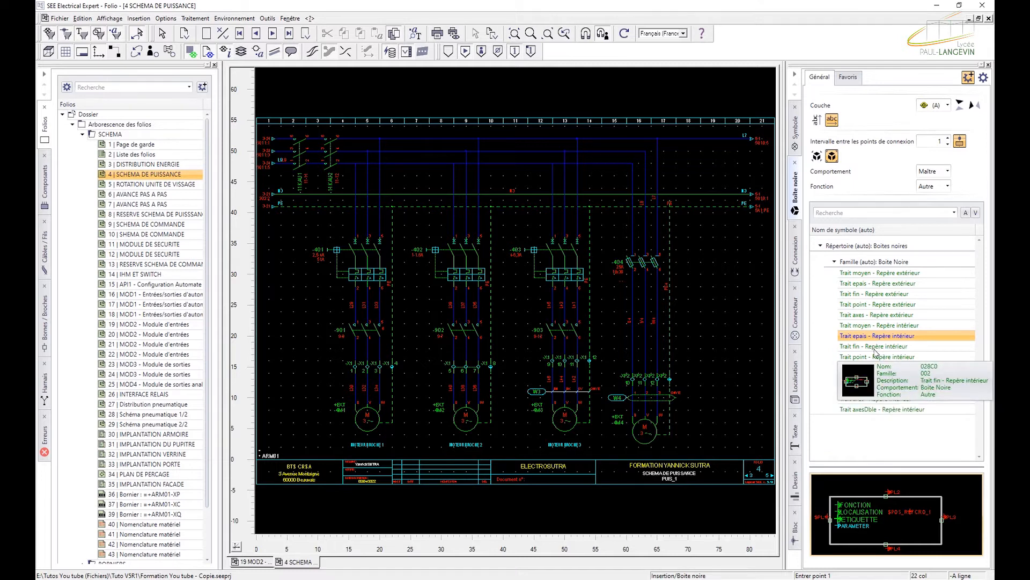
{"action": "mouse_move", "coordinate": [849, 343]}
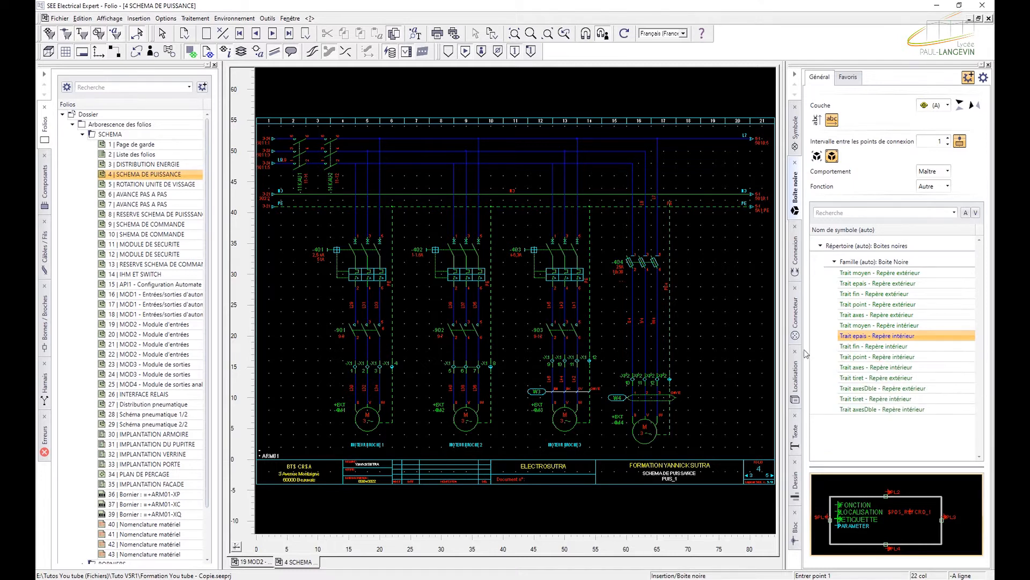
{"action": "left_click", "coordinate": [615, 312]}
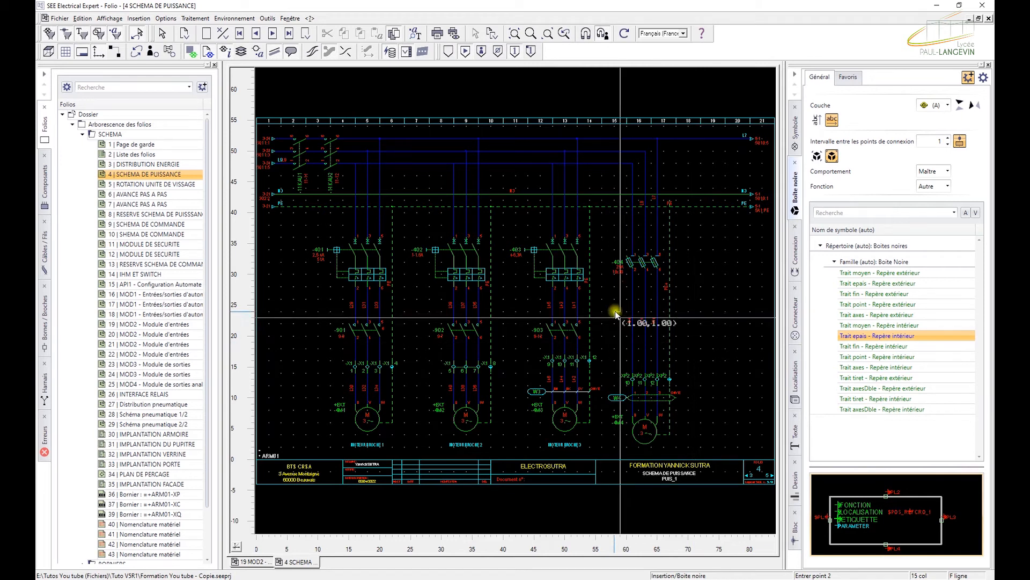
{"action": "left_click", "coordinate": [754, 353]}
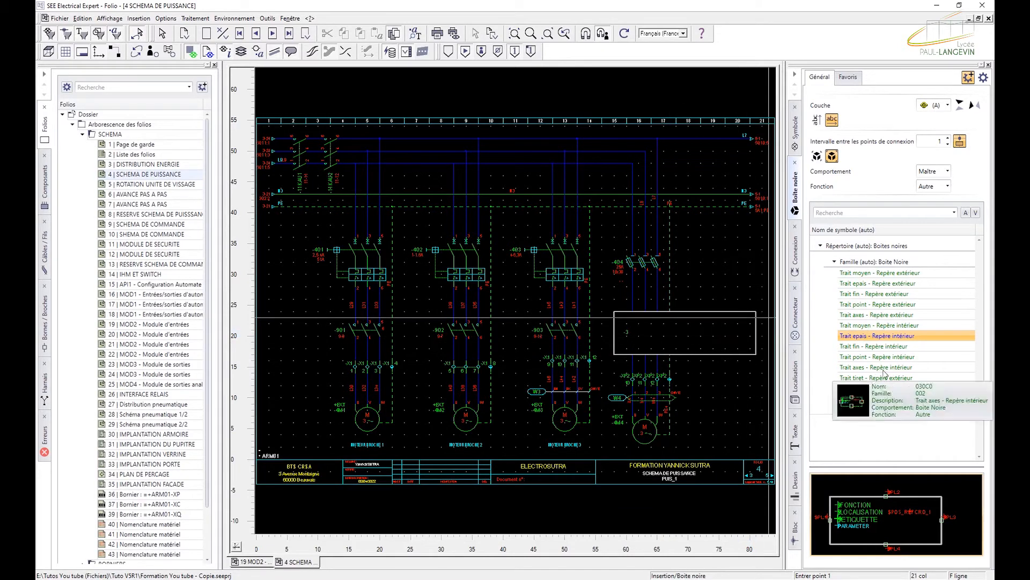
{"action": "key", "text": "Escape"}
Step: Set the new black box's label (Etiquette) to VAR2
{"action": "mouse_move", "coordinate": [663, 326]}
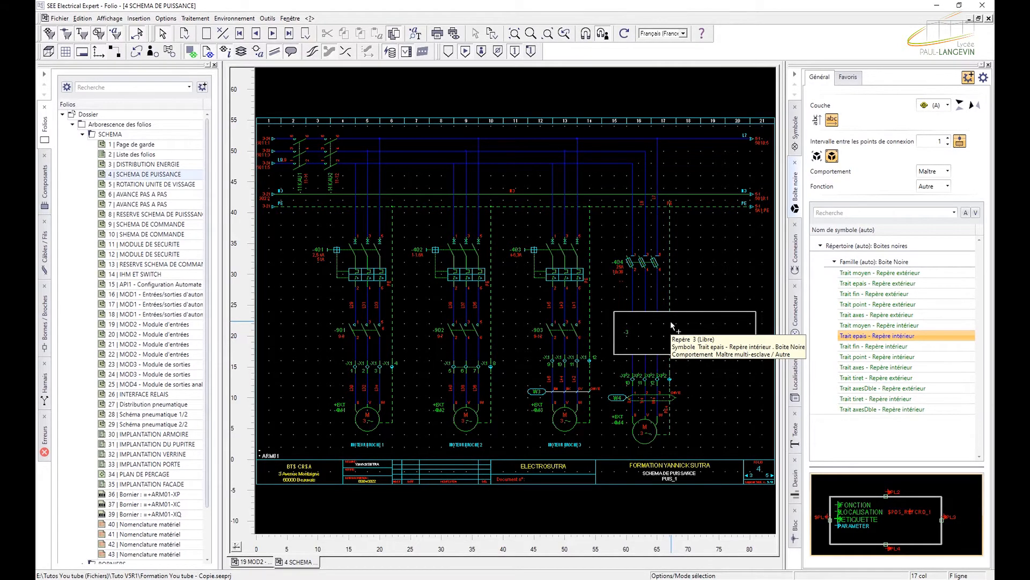
{"action": "double_click", "coordinate": [672, 326]}
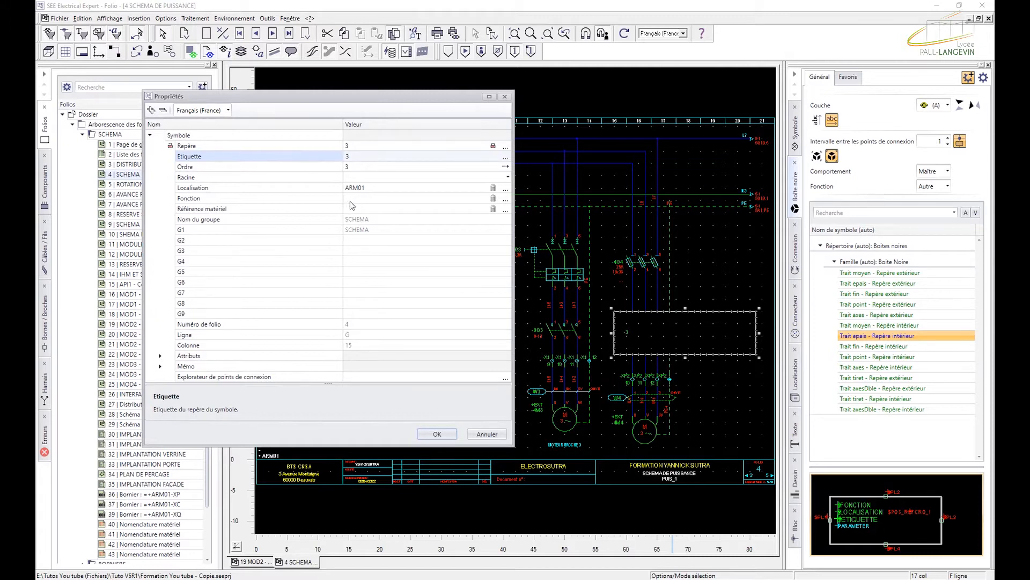
{"action": "double_click", "coordinate": [350, 157]}
{"action": "type", "text": "VAR2"}
{"action": "left_click", "coordinate": [449, 434]}
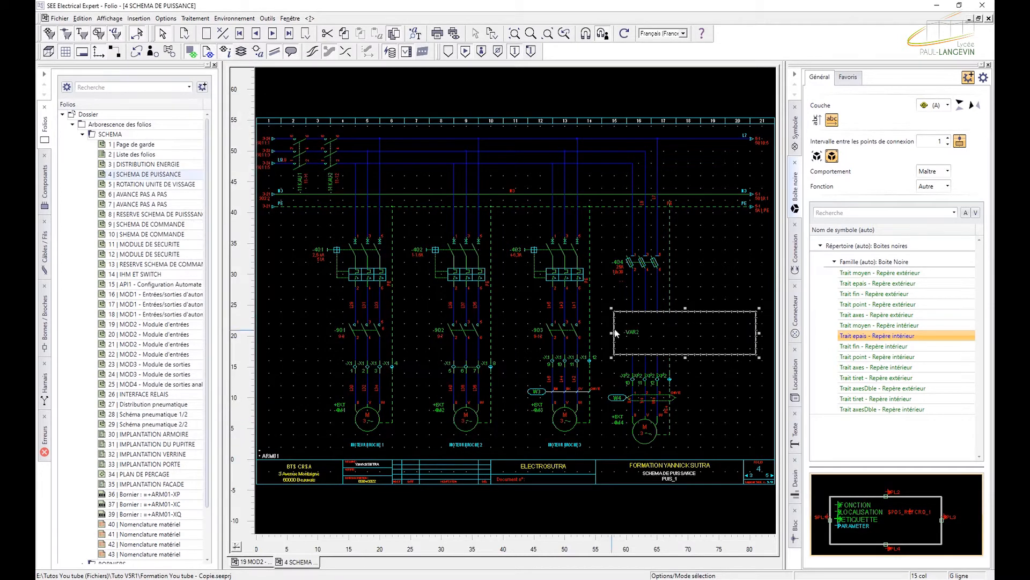
Step: Move the VAR2 black box up about two grid steps, closer to fuses 4Q4, and deselect it
{"action": "left_click", "coordinate": [673, 324]}
{"action": "left_click_drag", "start_coordinate": [674, 323], "coordinate": [674, 311]}
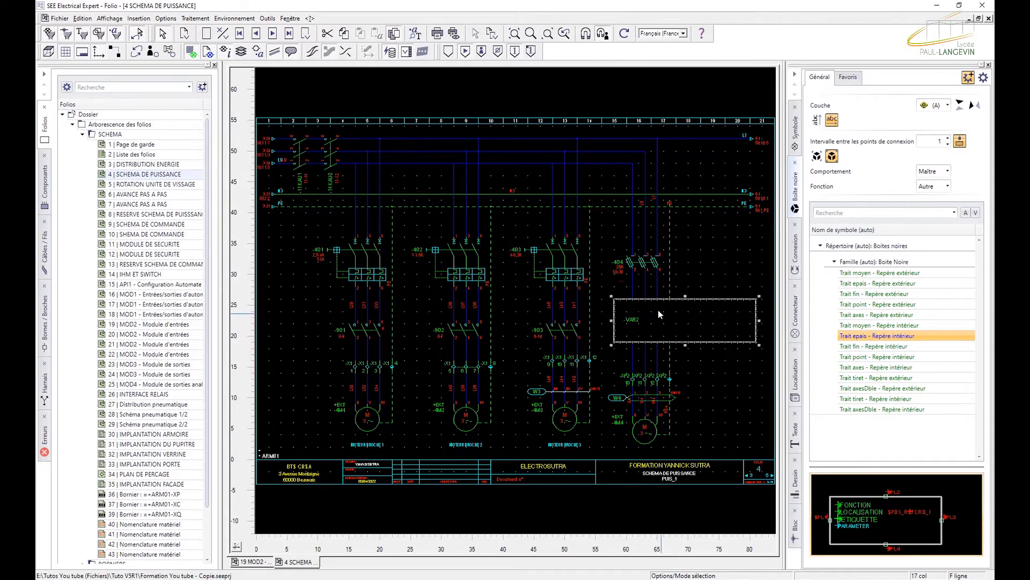
{"action": "scroll", "coordinate": [649, 305], "scroll_direction": "up", "scroll_amount": 2}
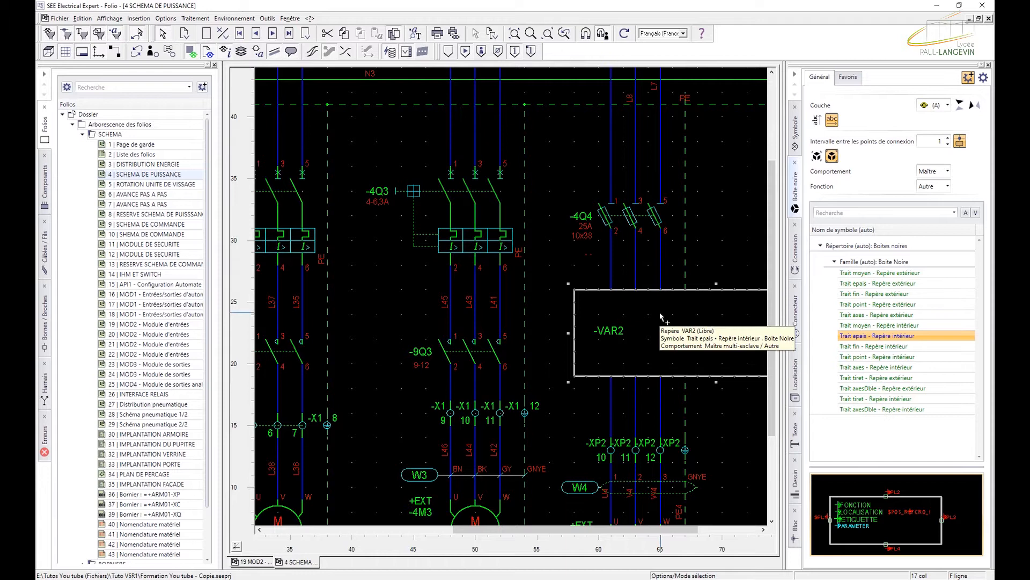
{"action": "scroll", "coordinate": [661, 314], "scroll_direction": "down", "scroll_amount": 2}
{"action": "key", "text": "Escape"}
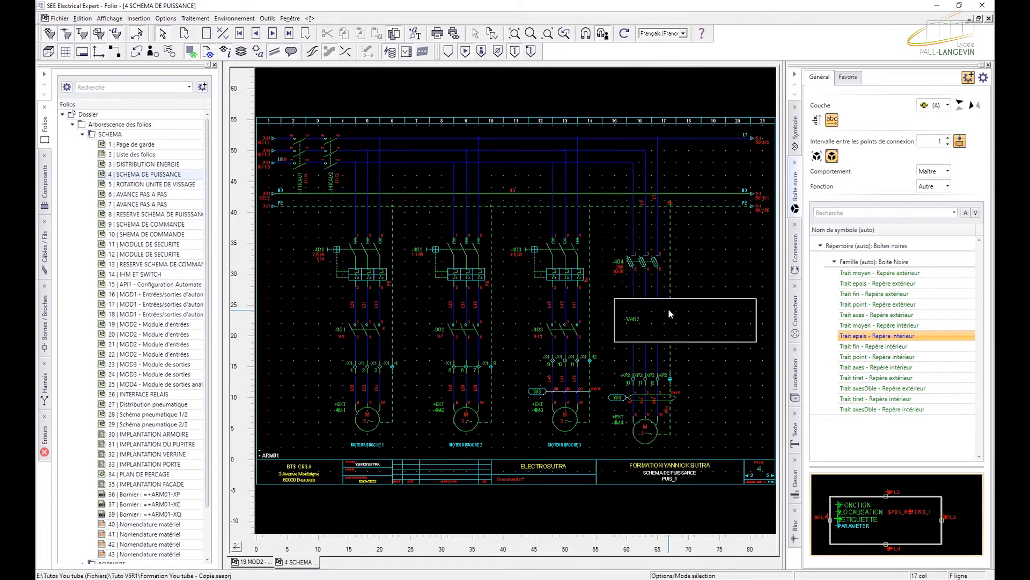
Step: Open the VAR2 black box's connection point explorer and select the point wired to fuse 4Q4's first phase
{"action": "double_click", "coordinate": [672, 314]}
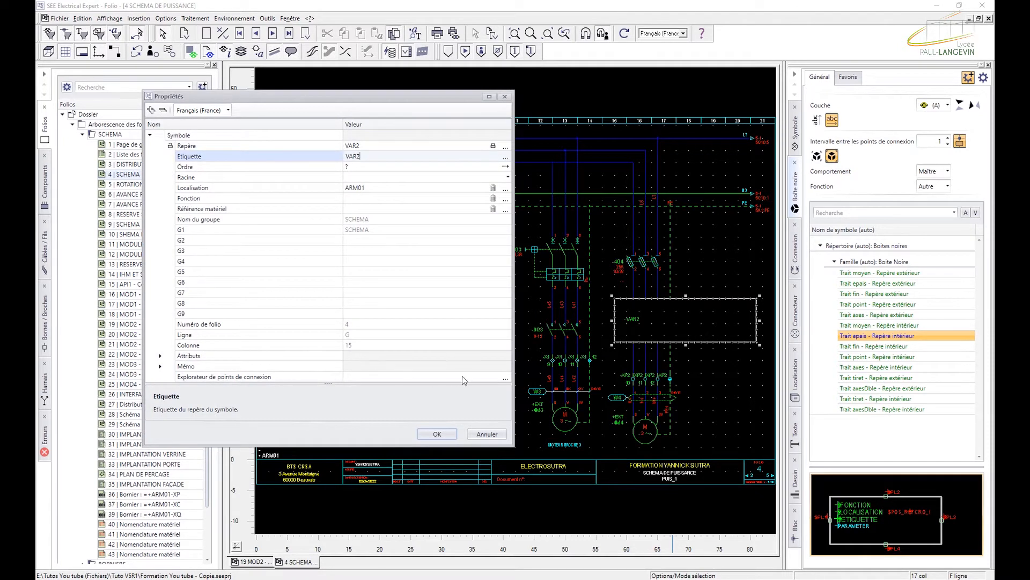
{"action": "left_click", "coordinate": [506, 378]}
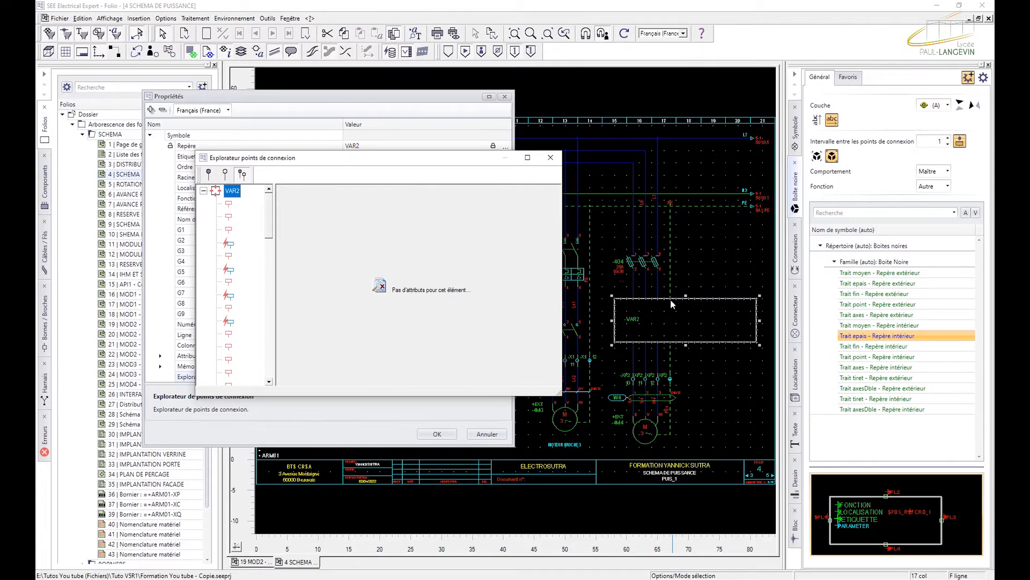
{"action": "left_click", "coordinate": [231, 207]}
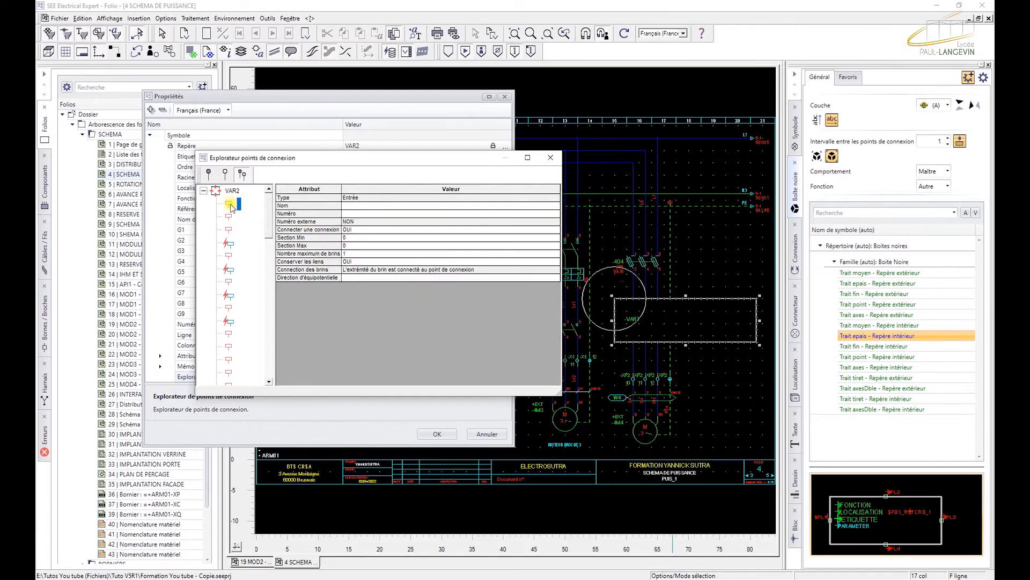
{"action": "left_click", "coordinate": [231, 215]}
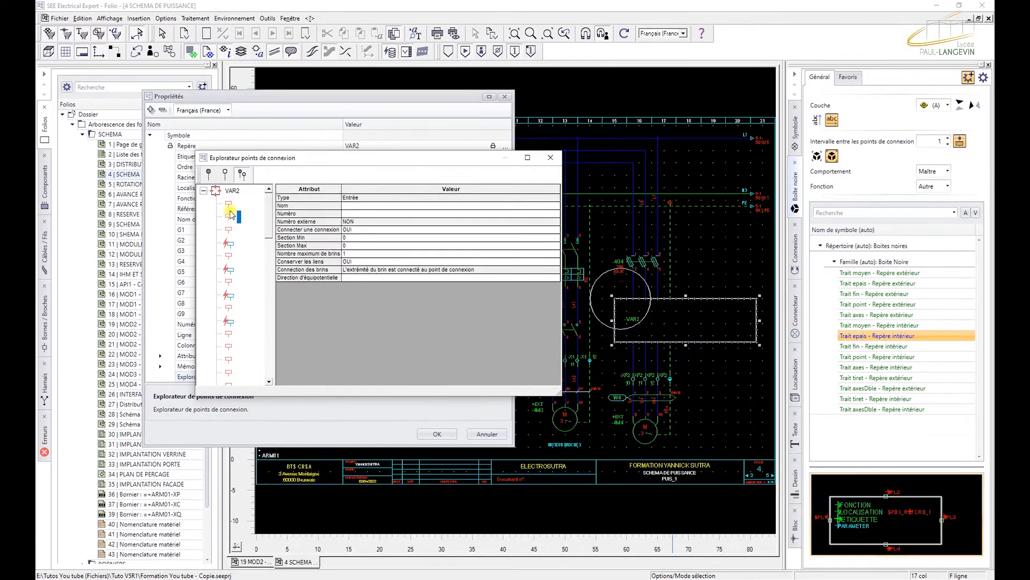
{"action": "left_click", "coordinate": [231, 243]}
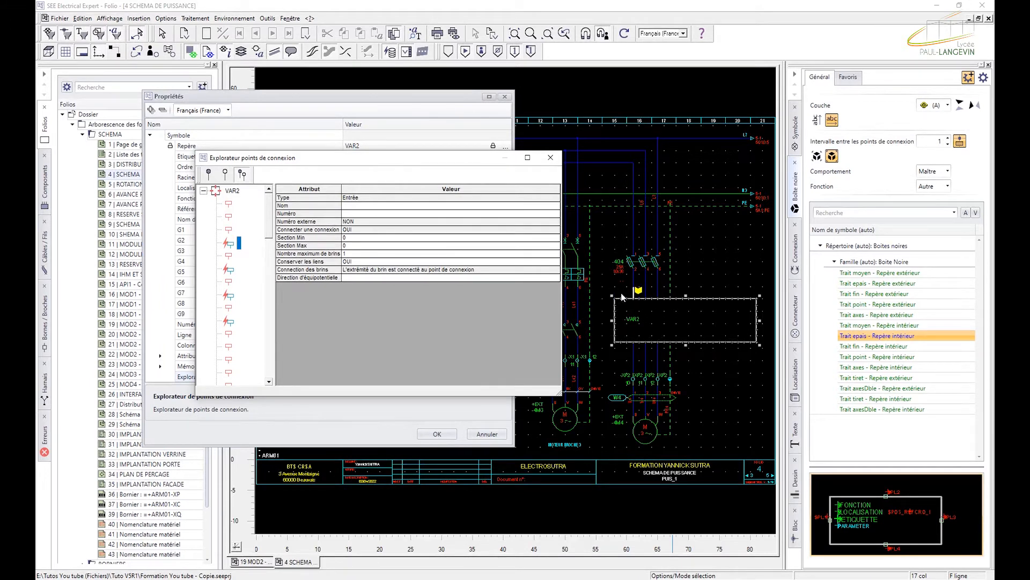
Step: Number the four wired connection points on VAR2's upper edge L1, L2, L3 and PE
{"action": "left_click", "coordinate": [358, 215]}
{"action": "type", "text": "L1"}
{"action": "key", "text": "Return"}
{"action": "left_click", "coordinate": [346, 209]}
{"action": "left_click", "coordinate": [347, 215]}
{"action": "type", "text": "L2"}
{"action": "key", "text": "Return"}
{"action": "left_click", "coordinate": [356, 213]}
{"action": "type", "text": "L3"}
{"action": "left_click", "coordinate": [238, 296]}
{"action": "left_click", "coordinate": [231, 321]}
{"action": "left_click", "coordinate": [362, 214]}
Step: Number the three phase connection points on VAR2's lower edge, towards terminals XP2, as U, V and W
{"action": "left_click", "coordinate": [240, 336]}
{"action": "scroll", "coordinate": [238, 337], "scroll_direction": "down", "scroll_amount": 5}
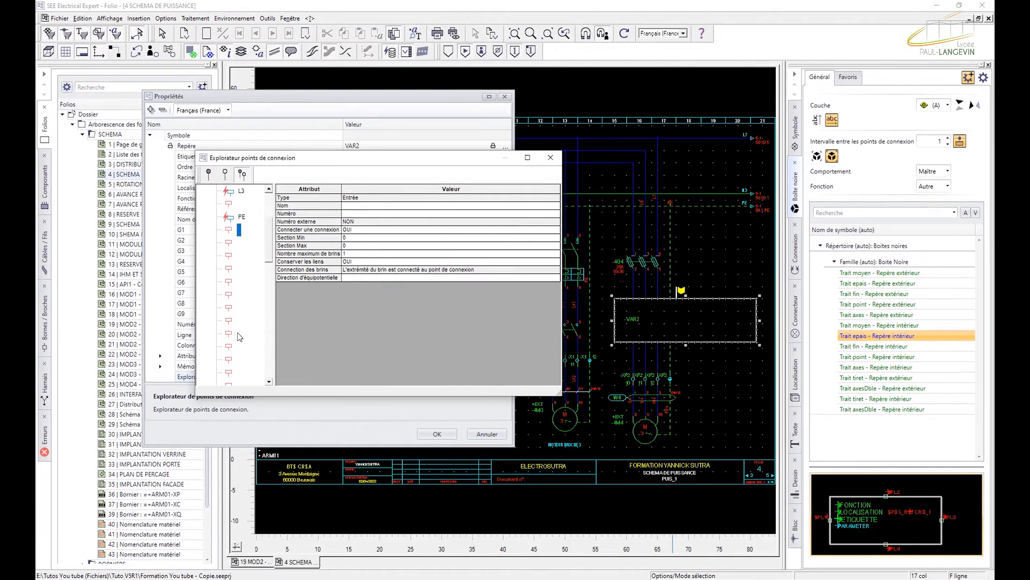
{"action": "left_click_drag", "start_coordinate": [238, 337], "coordinate": [627, 328]}
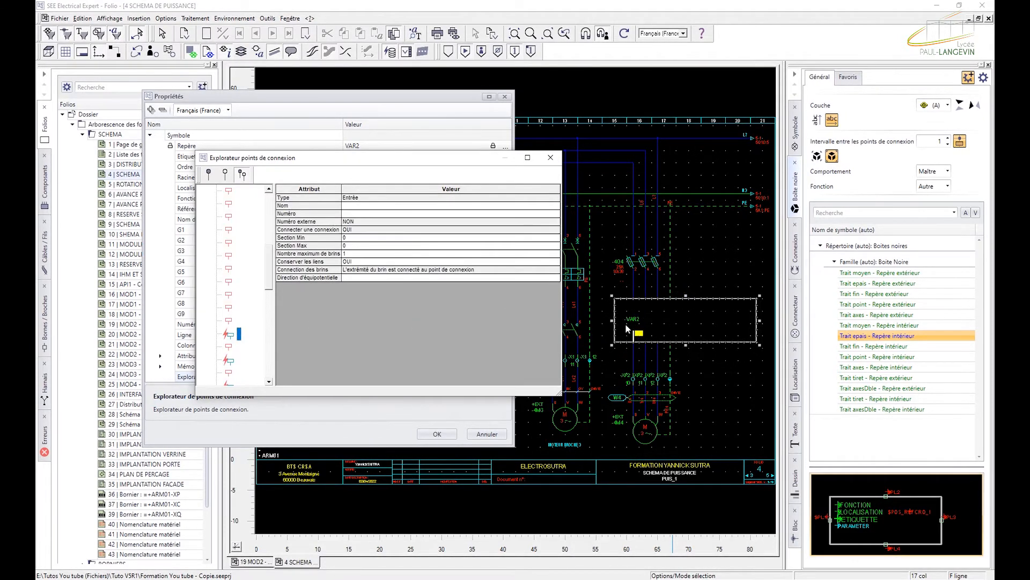
{"action": "left_click", "coordinate": [358, 214]}
{"action": "left_click", "coordinate": [349, 215]}
{"action": "left_click", "coordinate": [228, 381]}
{"action": "left_click", "coordinate": [350, 214]}
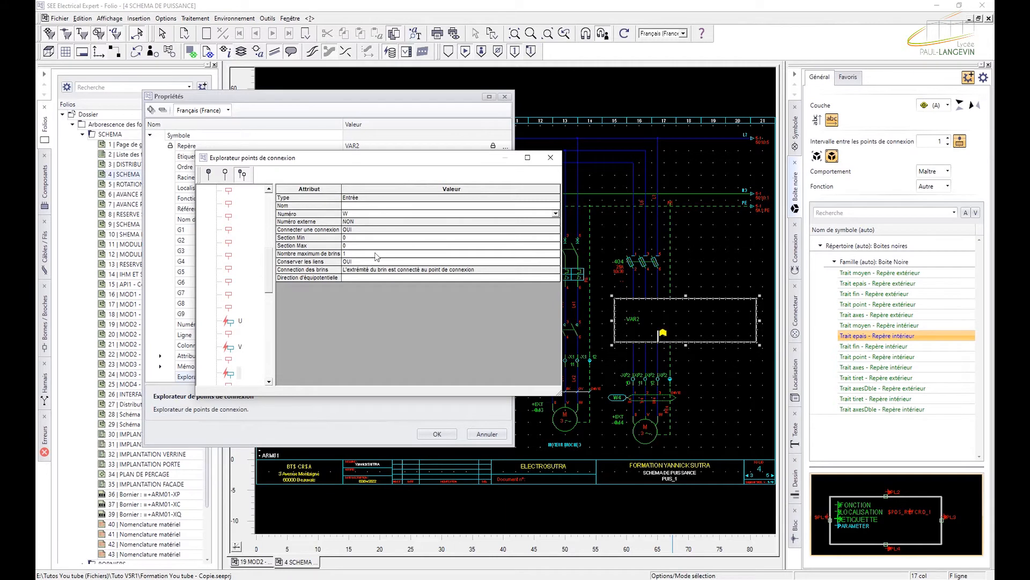
{"action": "type", "text": "W"}
Step: Number the earth connection point on VAR2's lower edge PE and validate the black box's properties
{"action": "left_click", "coordinate": [228, 361]}
{"action": "left_click", "coordinate": [269, 383]}
{"action": "left_click", "coordinate": [231, 347]}
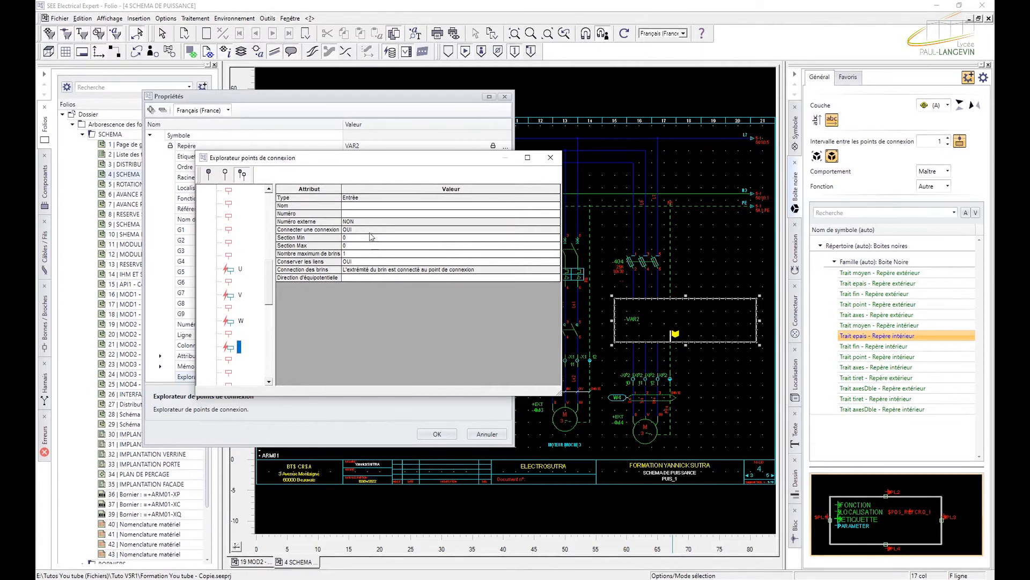
{"action": "left_click", "coordinate": [367, 214]}
{"action": "left_click", "coordinate": [550, 157]}
{"action": "left_click", "coordinate": [437, 433]}
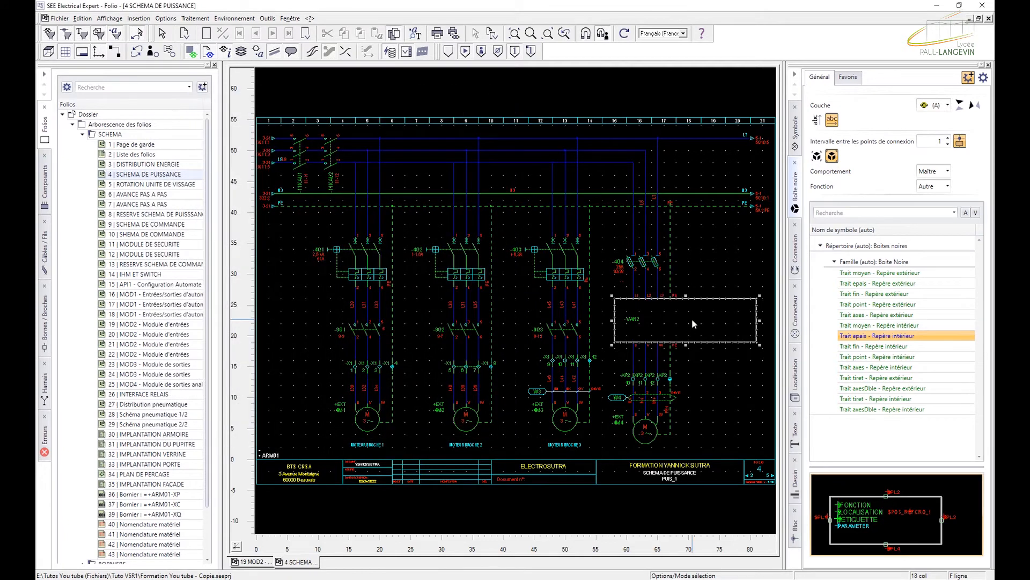
Step: Deselect VAR2 and search the symbol library for "potentio"
{"action": "scroll", "coordinate": [671, 314], "scroll_direction": "up", "scroll_amount": 2}
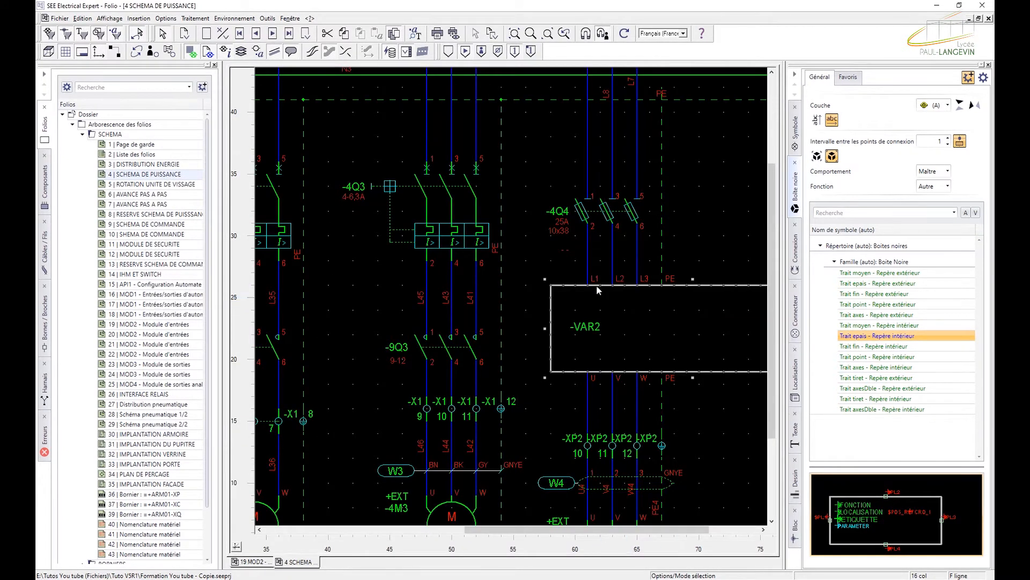
{"action": "scroll", "coordinate": [628, 297], "scroll_direction": "up", "scroll_amount": 2}
{"action": "left_click_drag", "start_coordinate": [572, 530], "coordinate": [617, 537]}
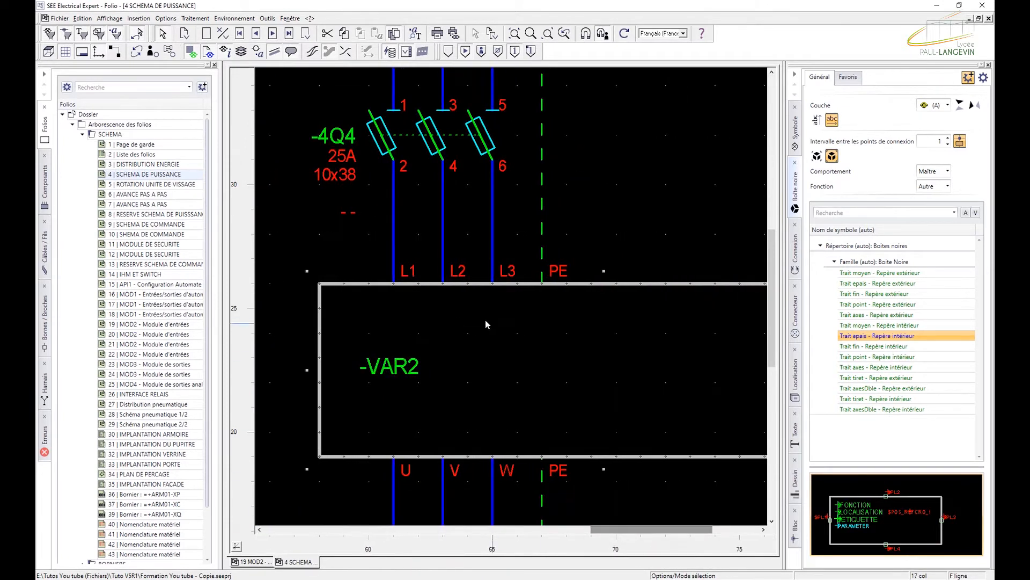
{"action": "mouse_move", "coordinate": [464, 318]}
{"action": "scroll", "coordinate": [464, 317], "scroll_direction": "down", "scroll_amount": 2}
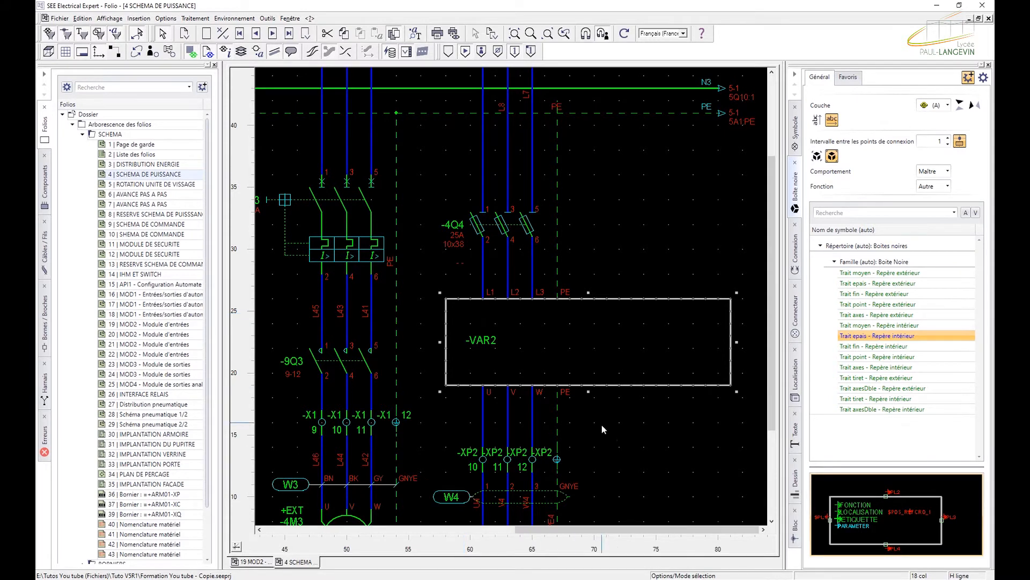
{"action": "left_click", "coordinate": [566, 407]}
{"action": "left_click", "coordinate": [796, 129]}
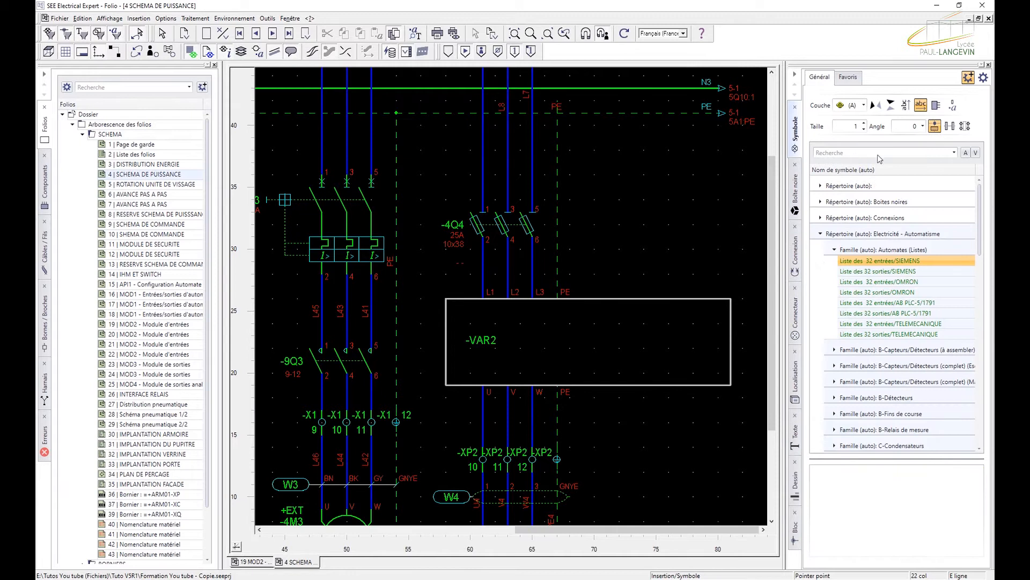
{"action": "left_click", "coordinate": [855, 153]}
{"action": "type", "text": "potentio"}
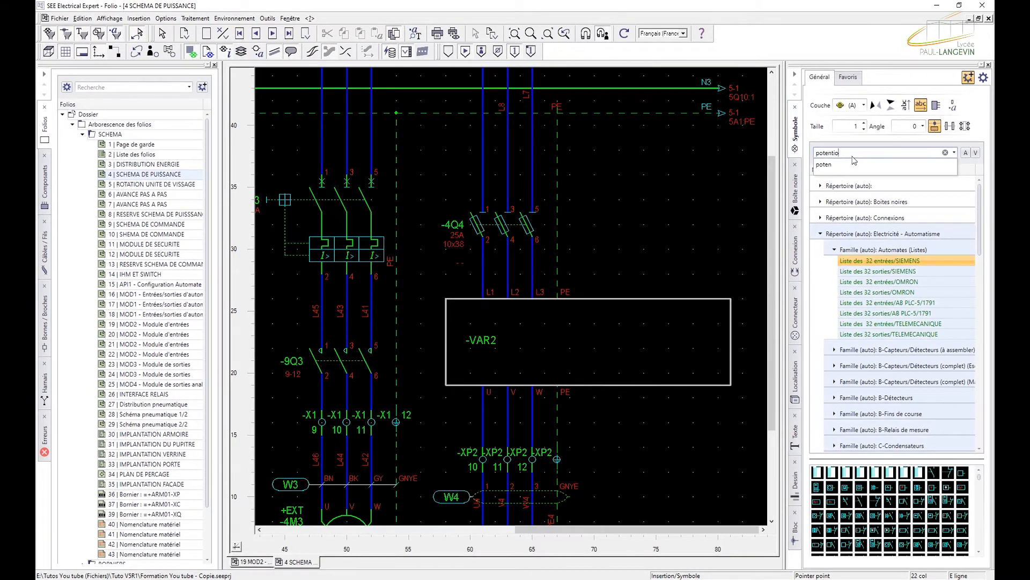
{"action": "key", "text": "Return"}
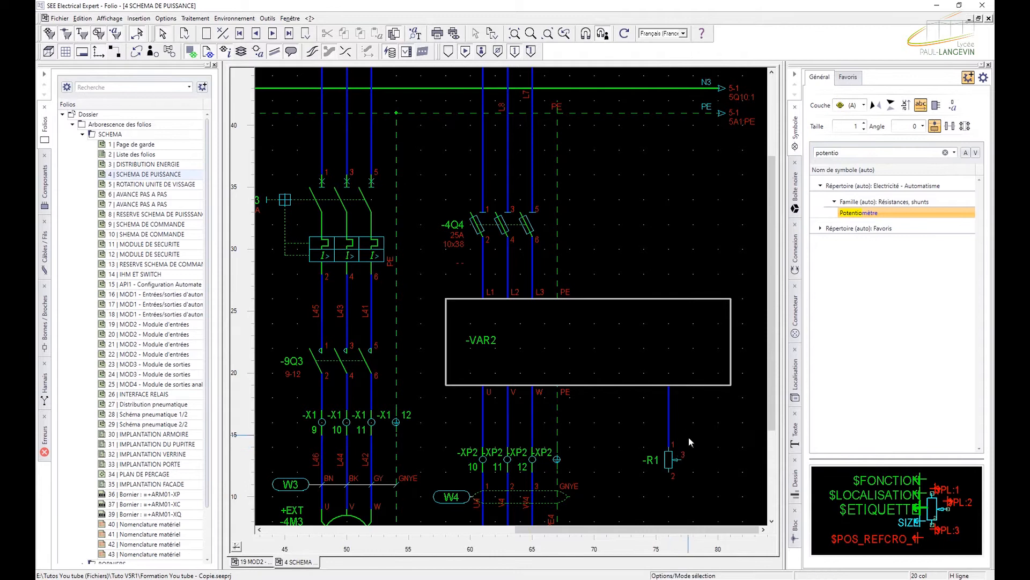
Step: Try an unrotated potentiometer below VAR2's lower edge, then delete the symbol and its automatic blue wire
{"action": "left_click", "coordinate": [668, 446]}
{"action": "key", "text": "Escape"}
{"action": "key", "text": "Delete"}
{"action": "left_click", "coordinate": [669, 430]}
{"action": "key", "text": "Delete"}
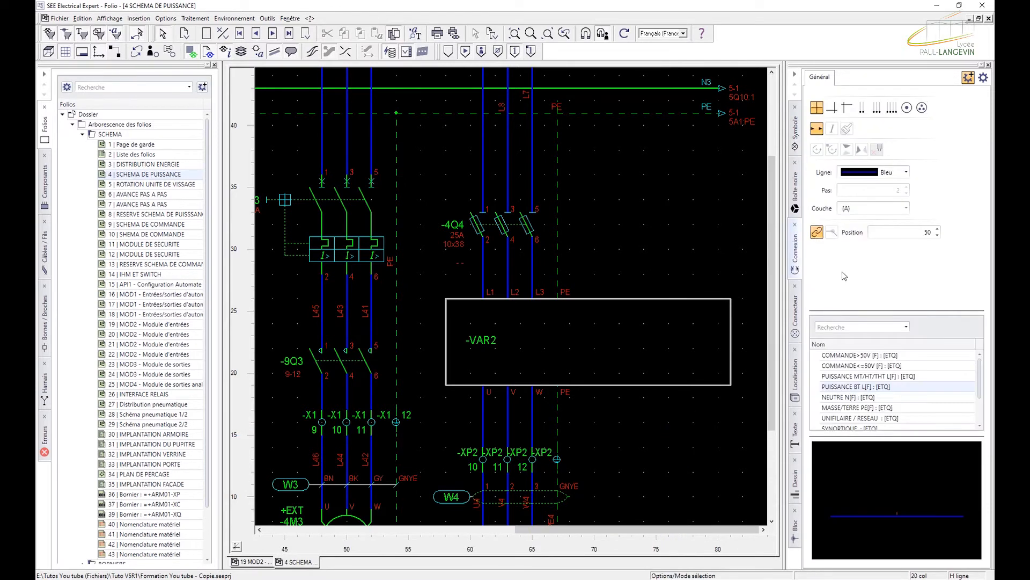
Step: Insert the Potentiomètre symbol at an angle of 90 below VAR2, to the right of the motor wires
{"action": "left_click", "coordinate": [796, 144]}
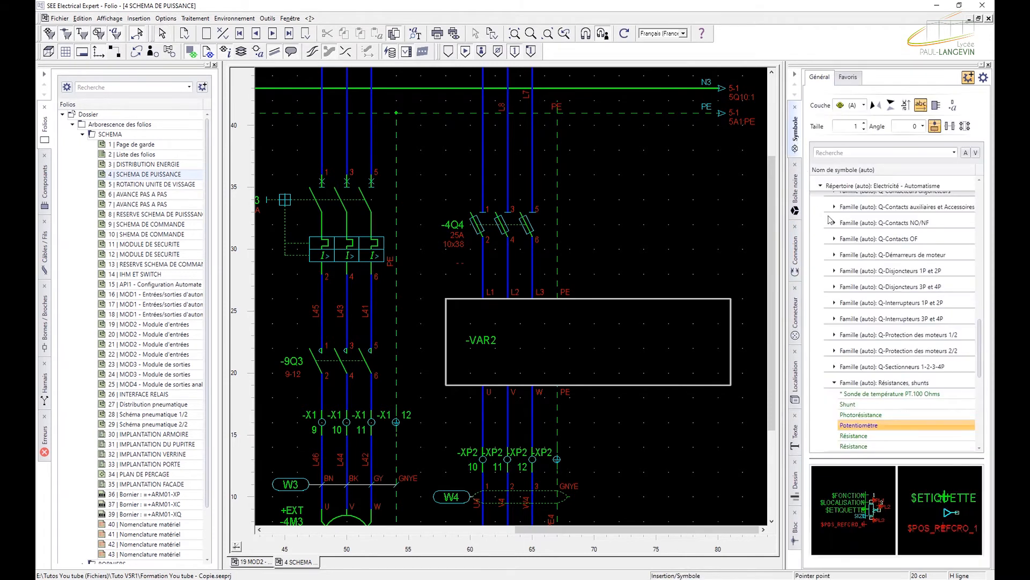
{"action": "left_click", "coordinate": [922, 127]}
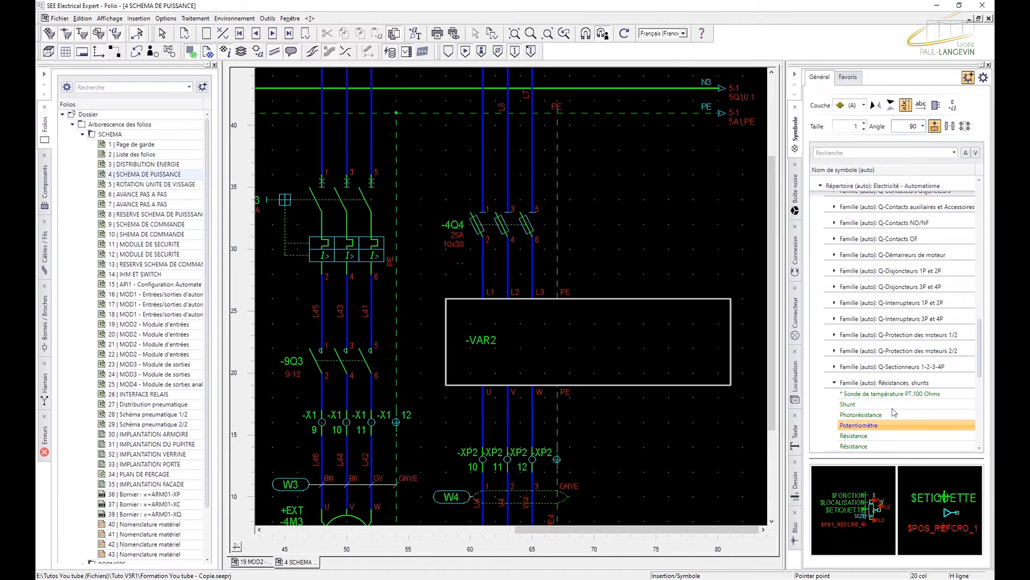
{"action": "left_click", "coordinate": [873, 429]}
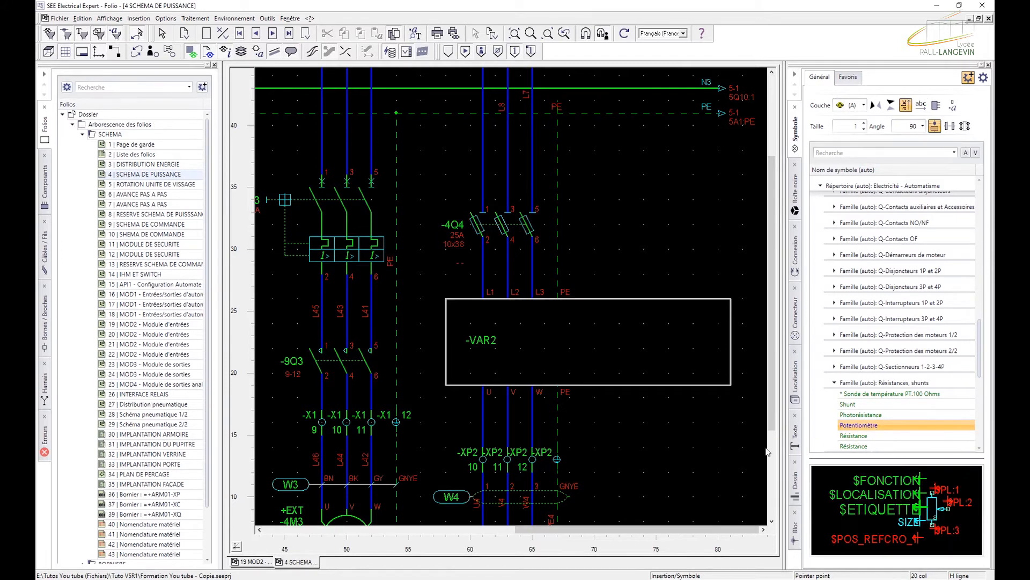
{"action": "left_click", "coordinate": [665, 458]}
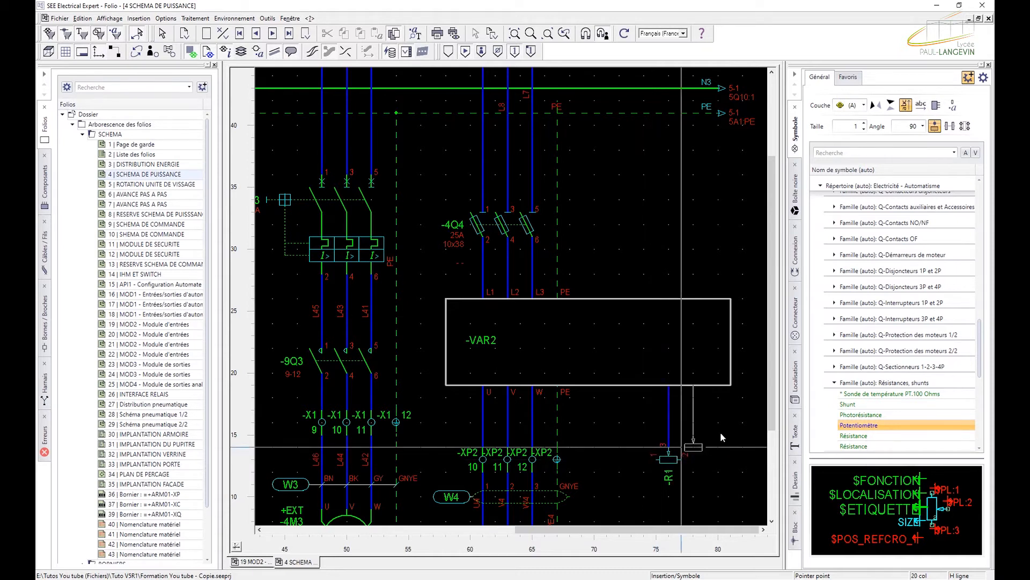
Step: Delete the blue wire joining potentiometer R1 to VAR2 and move R1 up about two grid steps
{"action": "left_click", "coordinate": [671, 420]}
{"action": "key", "text": "Delete"}
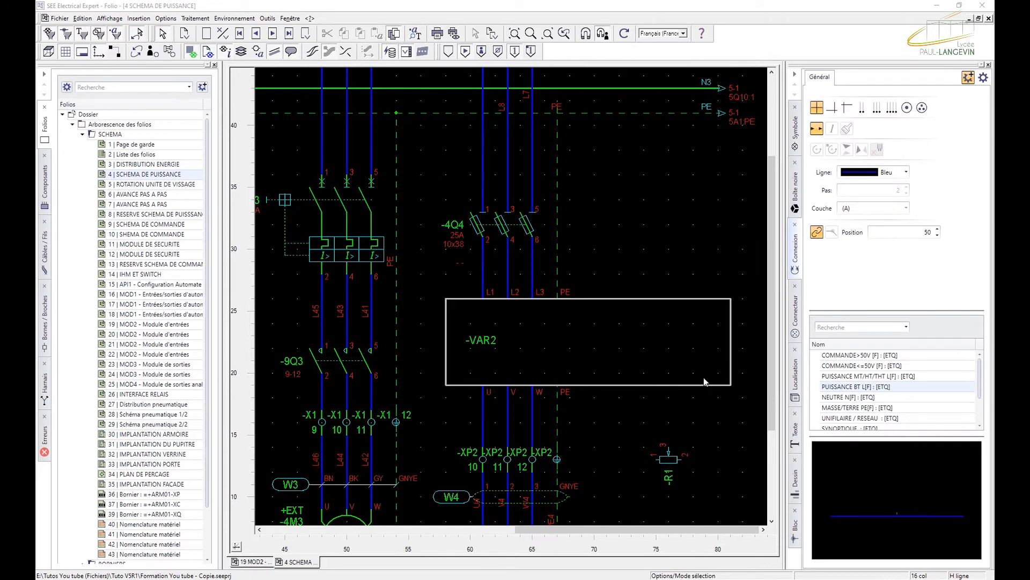
{"action": "left_click_drag", "start_coordinate": [671, 458], "coordinate": [670, 429]}
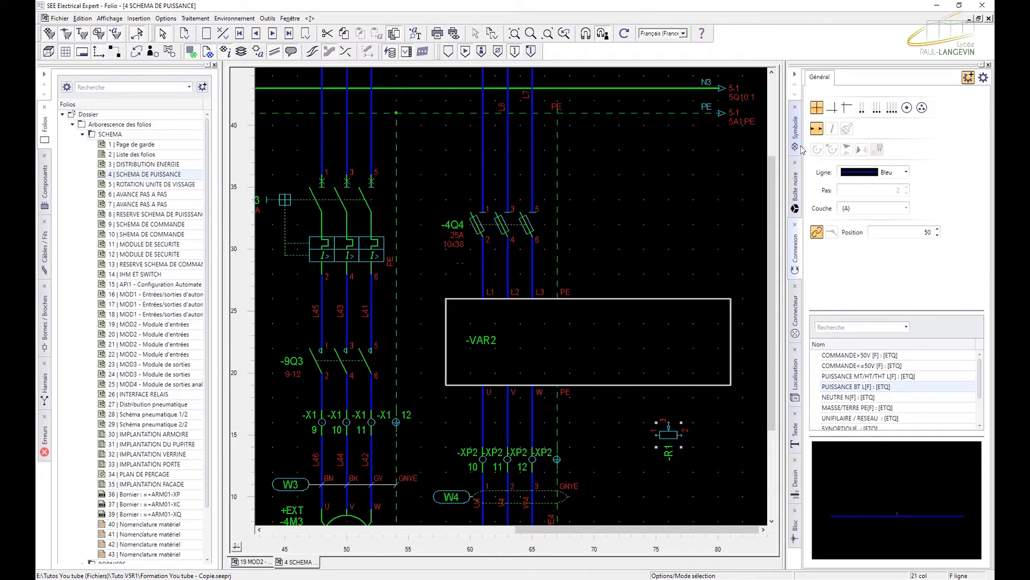
Step: Wire potentiometer R1's three terminals to VAR2's lower edge with COMMANDE<=50V connections
{"action": "left_click", "coordinate": [794, 257]}
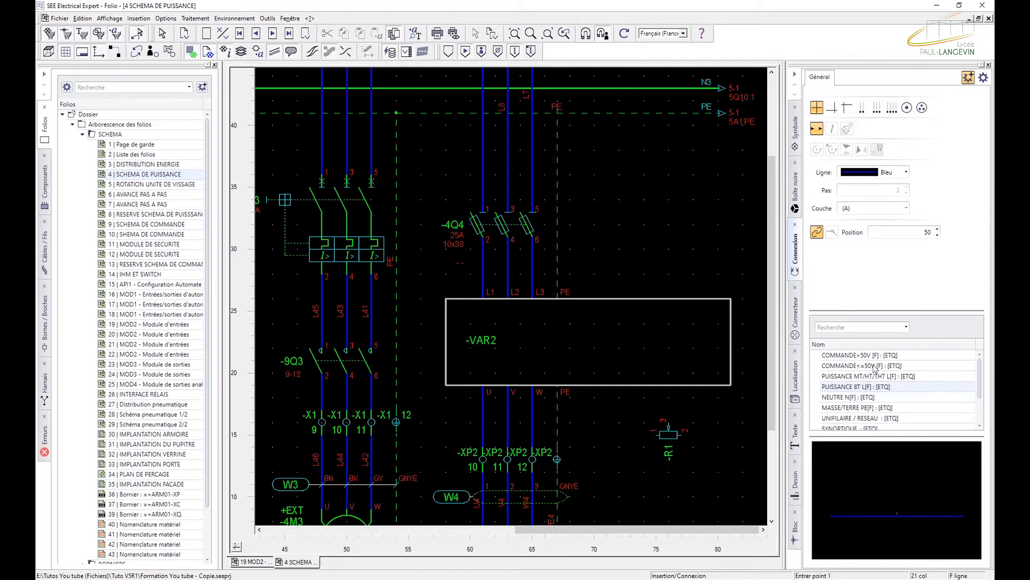
{"action": "left_click", "coordinate": [872, 366]}
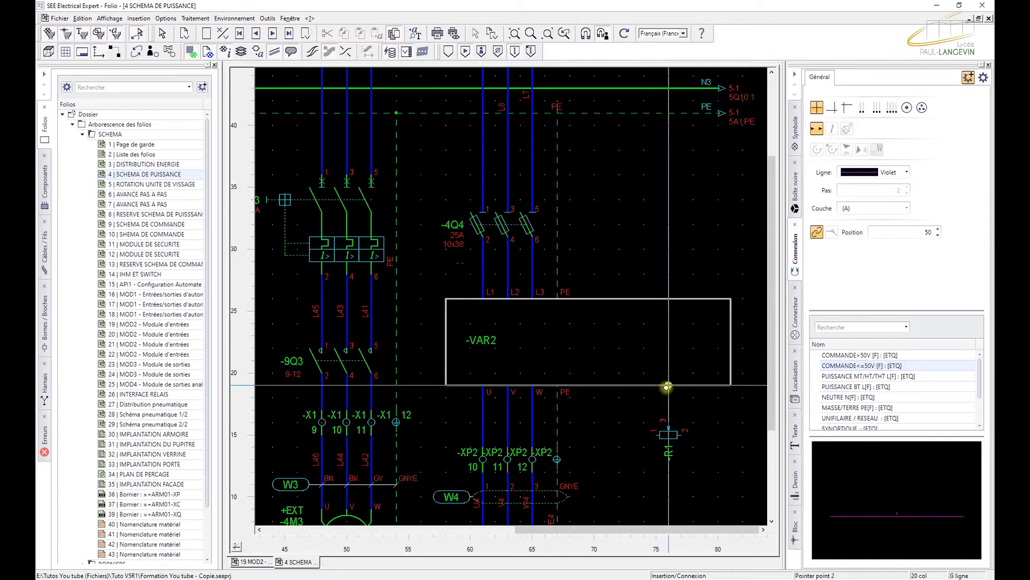
{"action": "left_click", "coordinate": [664, 436]}
{"action": "left_click", "coordinate": [668, 385]}
{"action": "left_click", "coordinate": [816, 128]}
{"action": "left_click", "coordinate": [652, 439]}
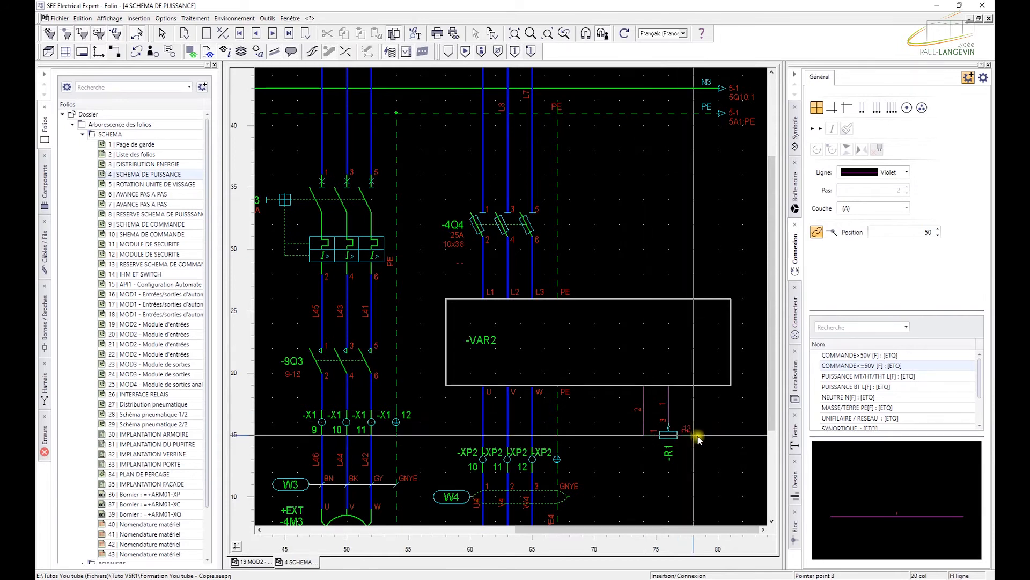
{"action": "left_click", "coordinate": [693, 384]}
{"action": "left_click", "coordinate": [816, 129]}
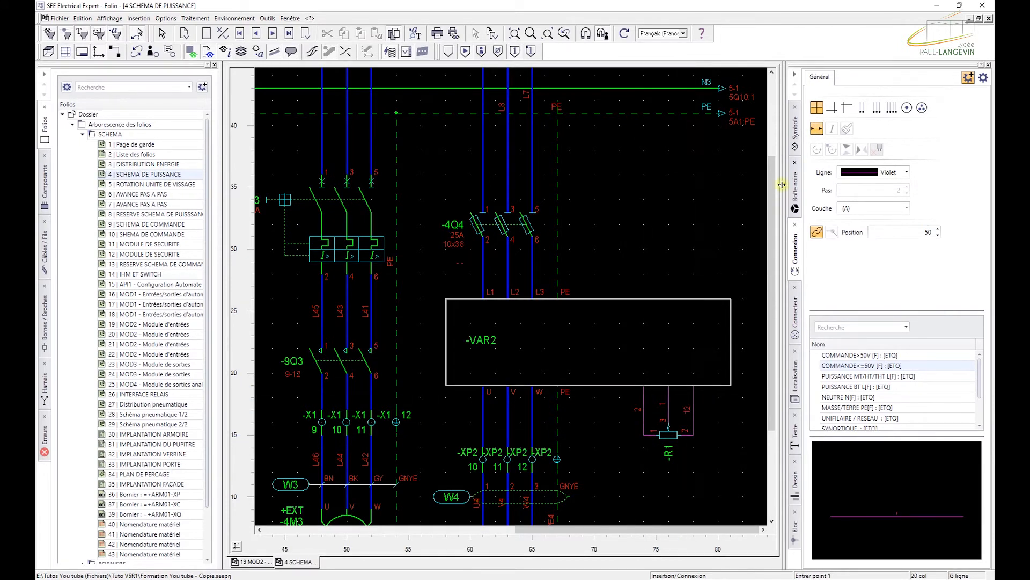
Step: Open VAR2's connection point explorer and number the point wired to R1's terminal 1 as COM
{"action": "left_click", "coordinate": [667, 364]}
{"action": "double_click", "coordinate": [666, 360]}
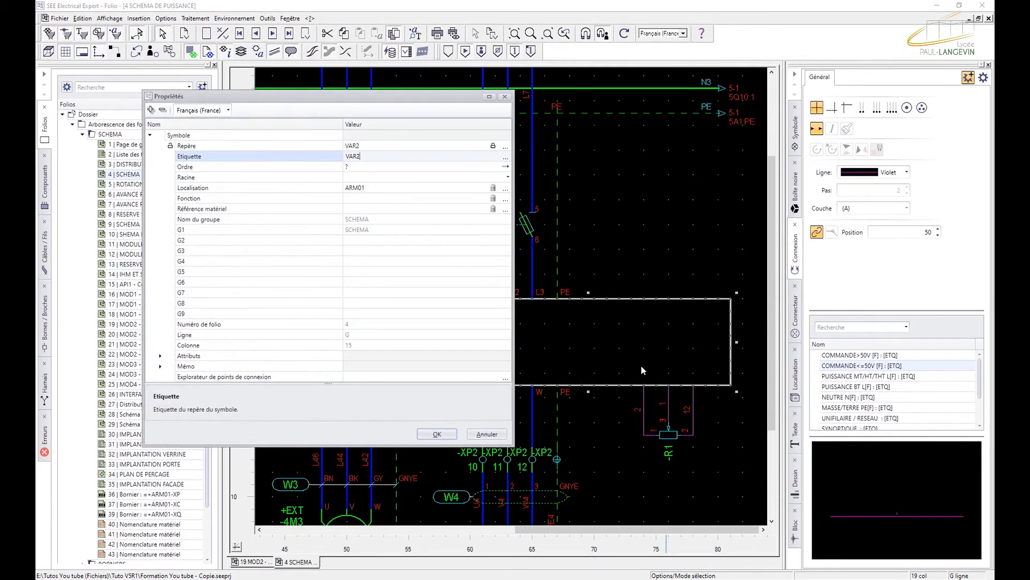
{"action": "left_click", "coordinate": [505, 377]}
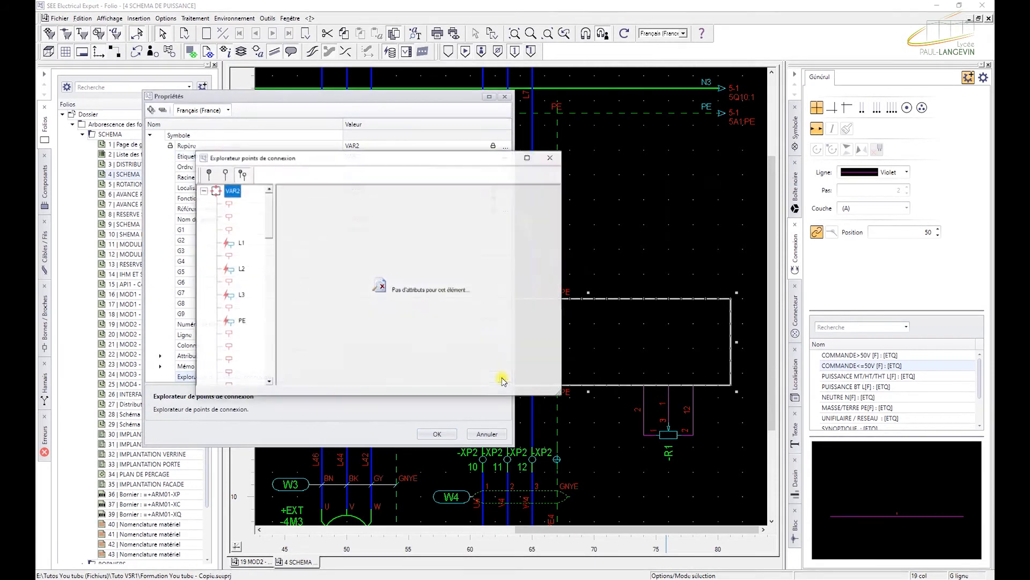
{"action": "scroll", "coordinate": [253, 325], "scroll_direction": "down", "scroll_amount": 5}
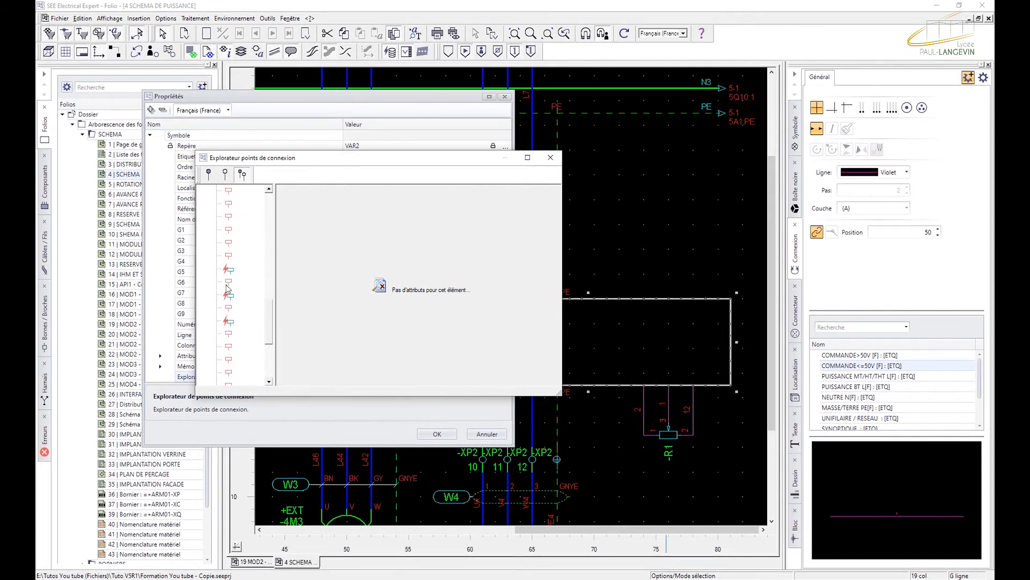
{"action": "left_click", "coordinate": [230, 271]}
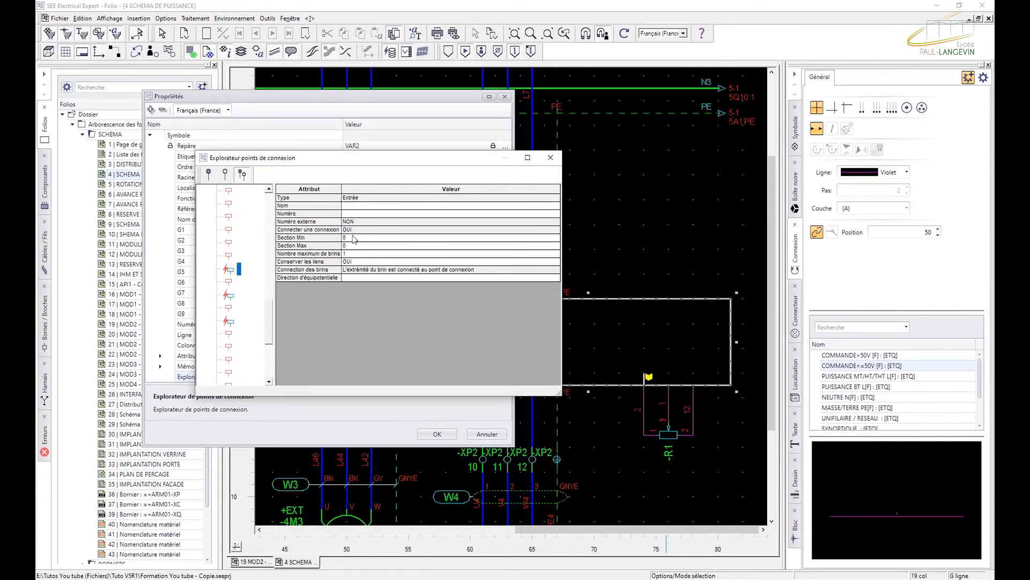
{"action": "left_click", "coordinate": [355, 213]}
Step: Number the points wired to R1's terminals 3 and 2 as AI1 and 10V, and validate VAR2's properties
{"action": "left_click", "coordinate": [233, 296]}
{"action": "left_click", "coordinate": [350, 214]}
{"action": "type", "text": "AI1"}
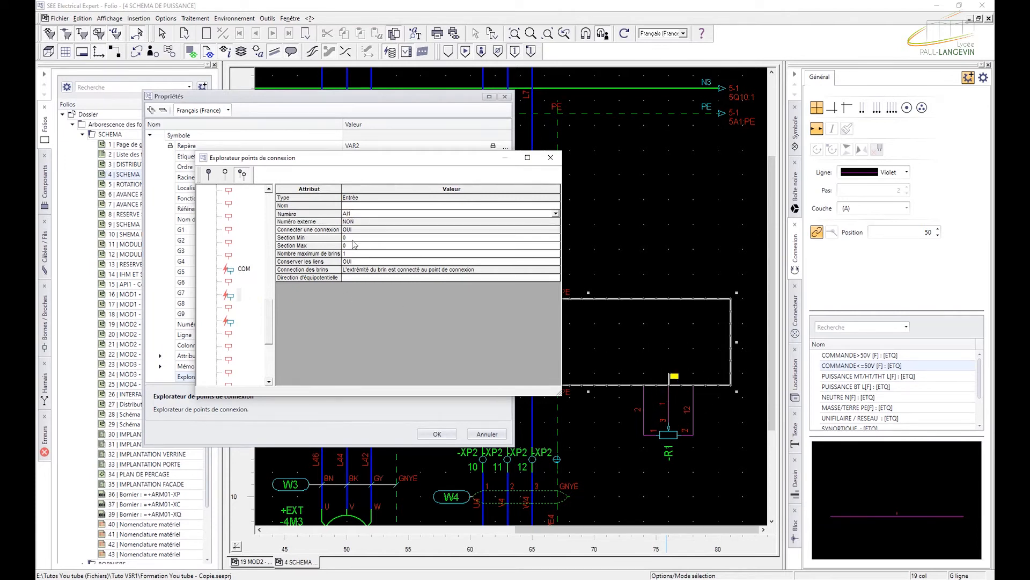
{"action": "left_click", "coordinate": [237, 321]}
{"action": "left_click", "coordinate": [370, 214]}
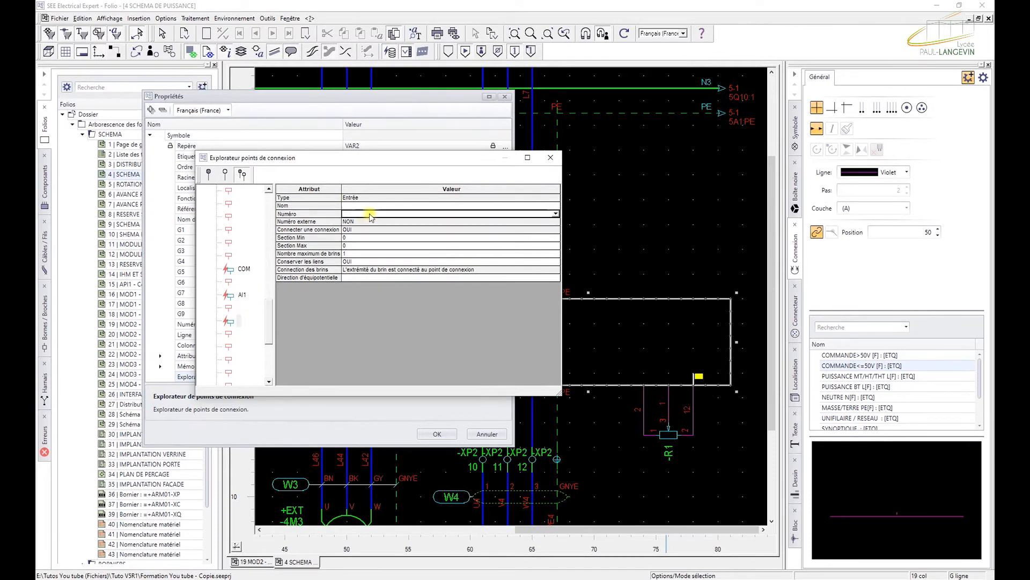
{"action": "left_click", "coordinate": [551, 157]}
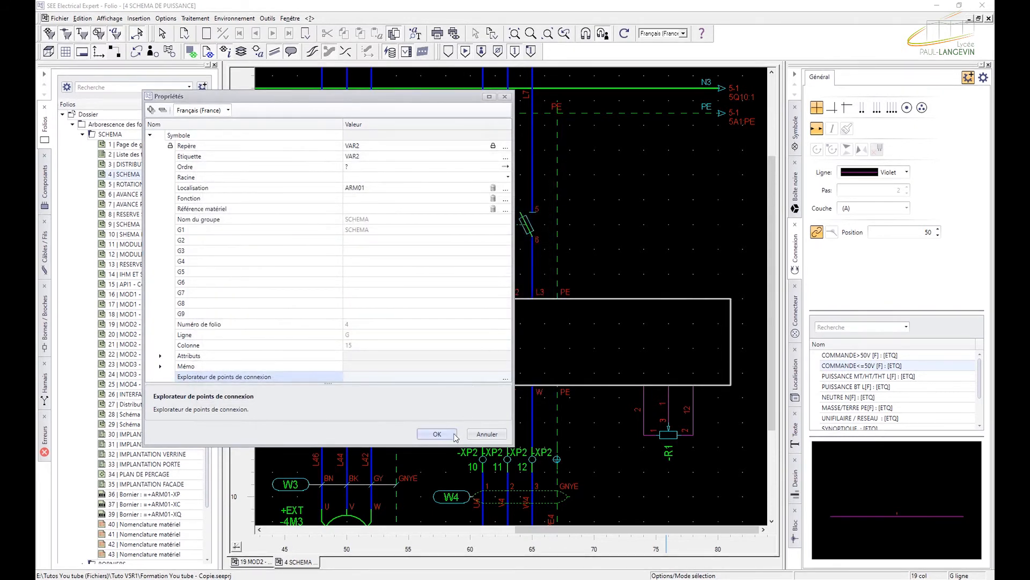
{"action": "left_click", "coordinate": [436, 434]}
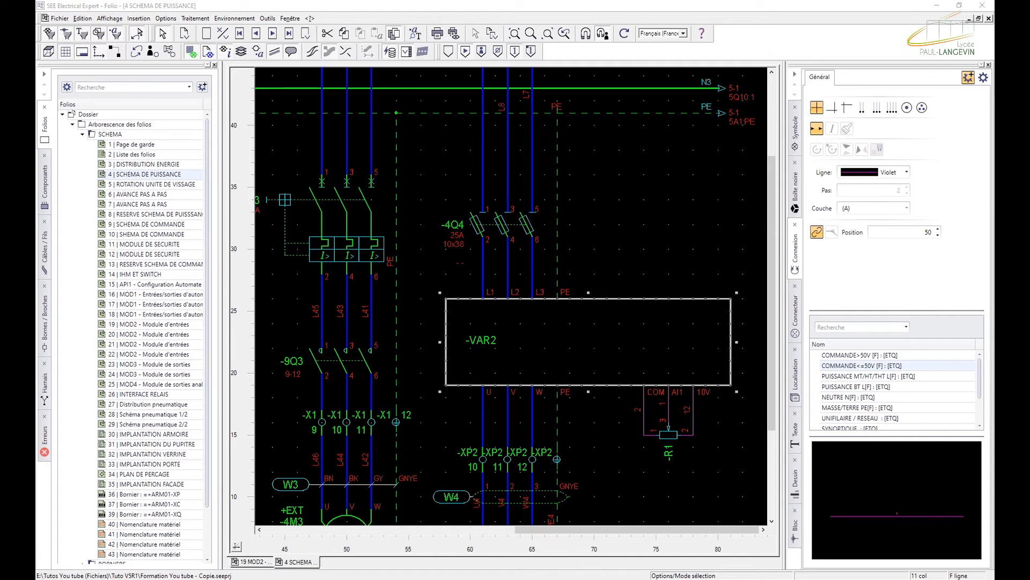
Step: Open the material reference selection for VAR2, enter FR5GTHZ as the principal material and try to validate it
{"action": "double_click", "coordinate": [547, 336]}
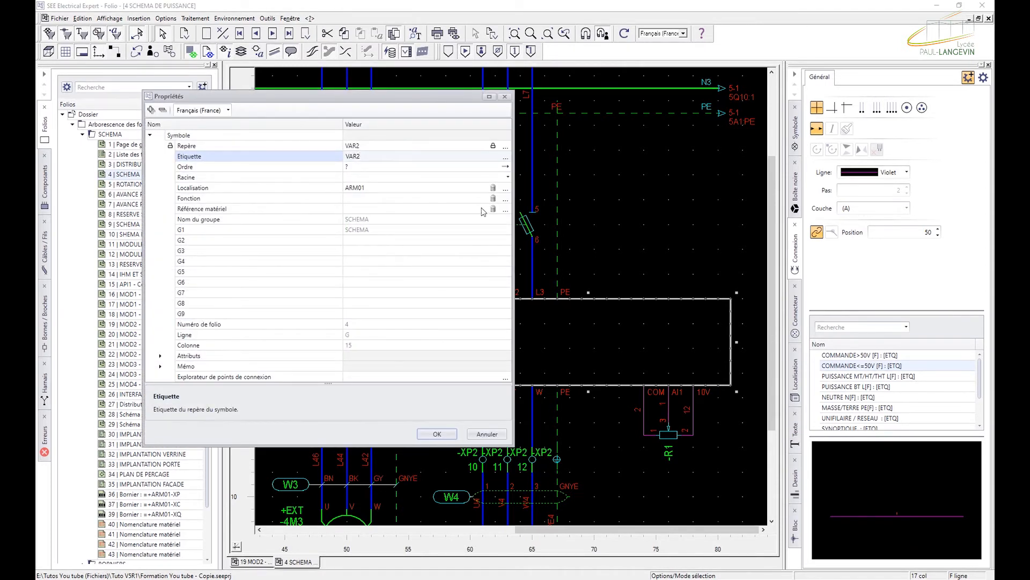
{"action": "left_click", "coordinate": [505, 209]}
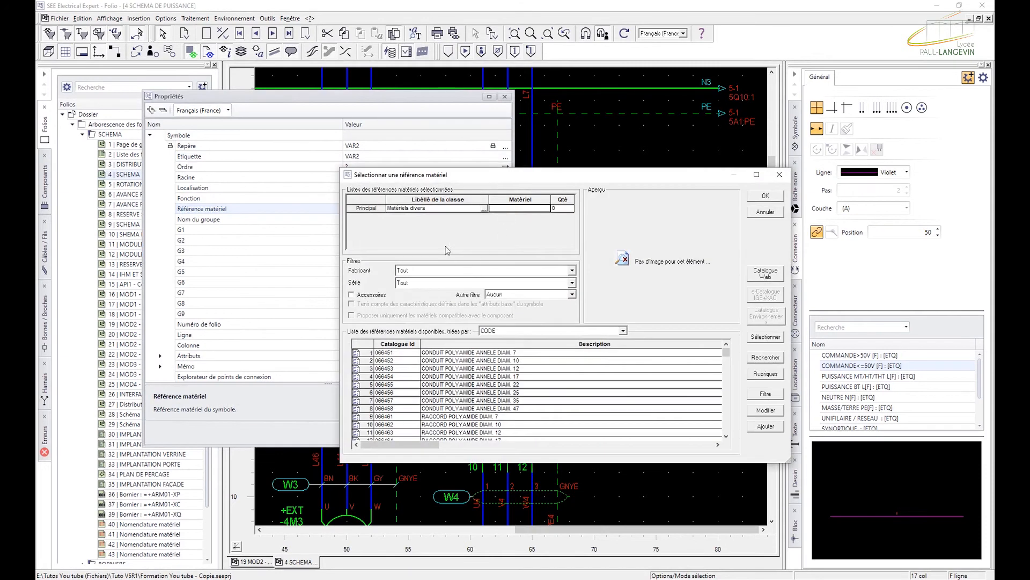
{"action": "type", "text": "FR5GTHZ"}
{"action": "left_click", "coordinate": [461, 209]}
{"action": "left_click", "coordinate": [516, 216]}
{"action": "left_click", "coordinate": [518, 209]}
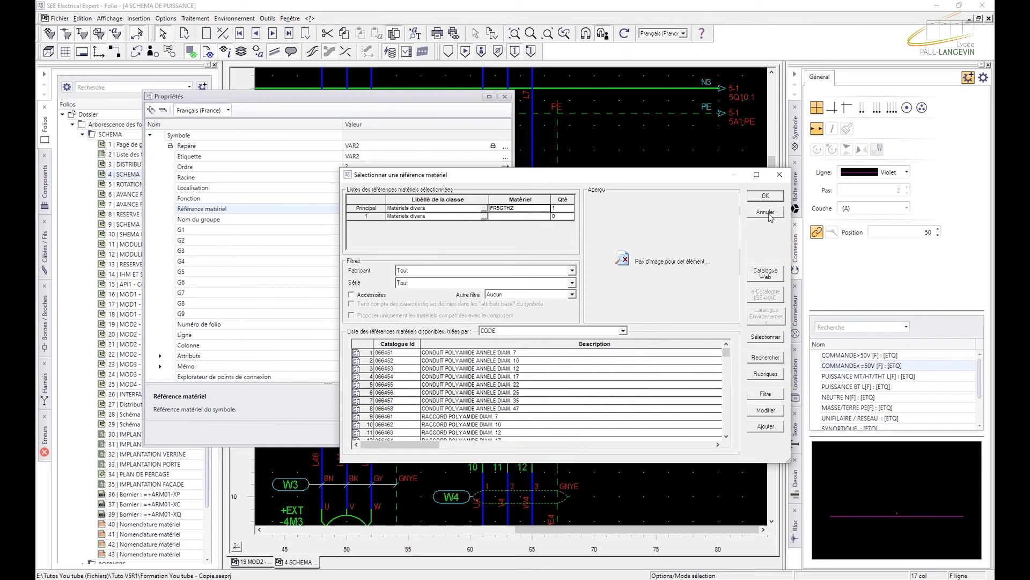
{"action": "left_click", "coordinate": [765, 196]}
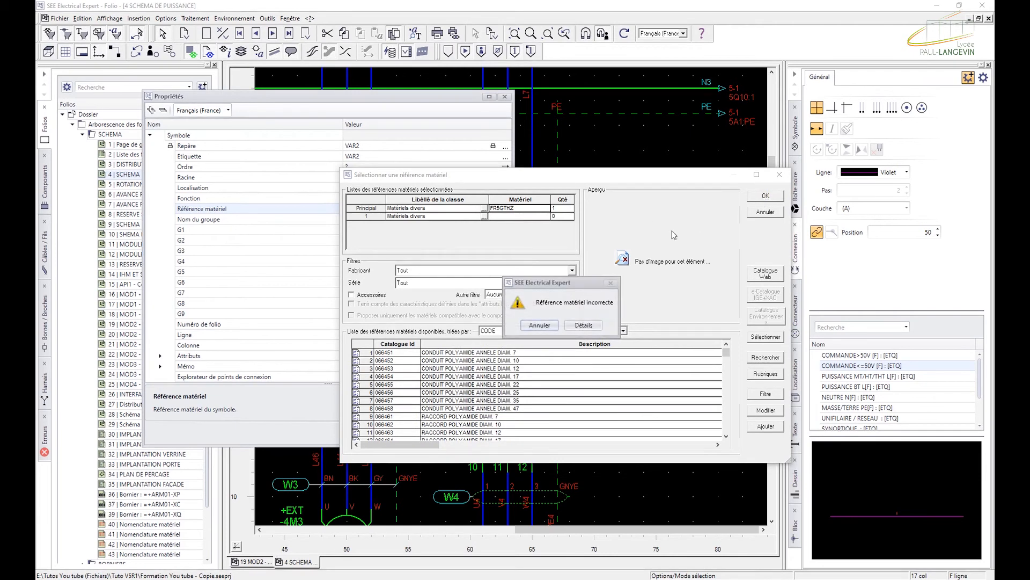
{"action": "left_click", "coordinate": [536, 326]}
Step: Search all categories of the SEE Web Catalogue for FR5GTHZ and close the catalogue
{"action": "left_click", "coordinate": [766, 273]}
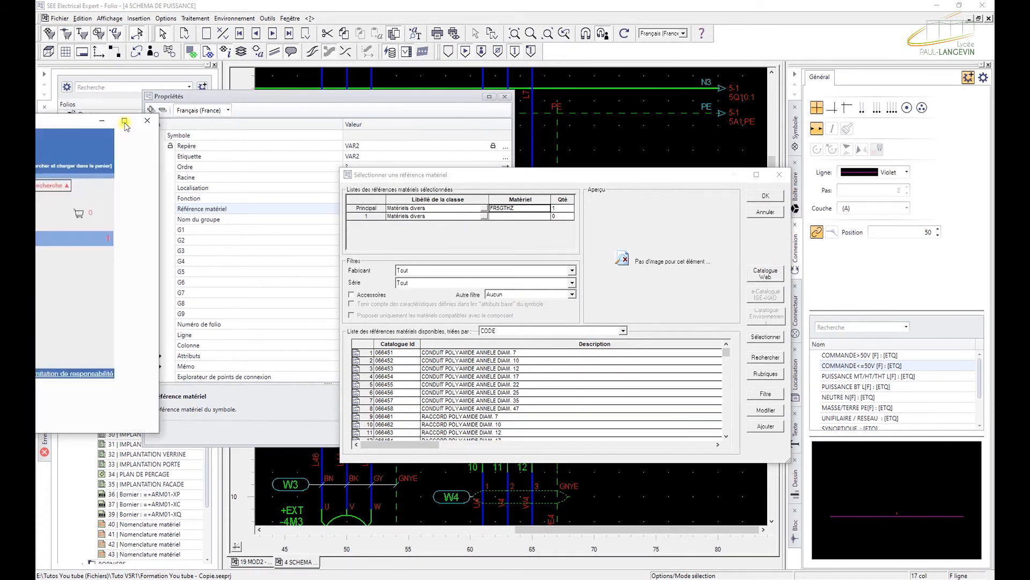
{"action": "left_click", "coordinate": [124, 121]}
{"action": "left_click", "coordinate": [330, 178]}
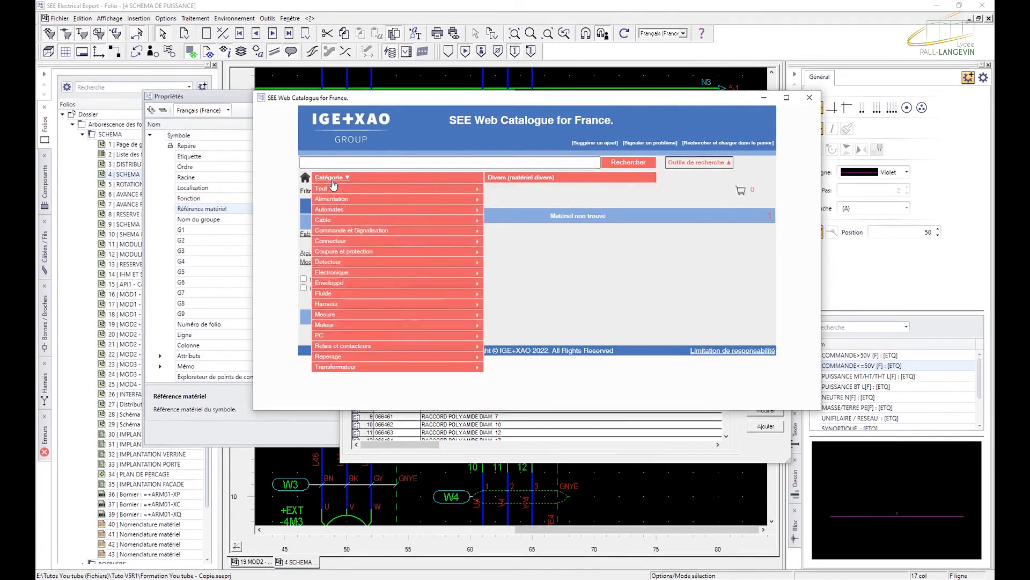
{"action": "left_click", "coordinate": [330, 188]}
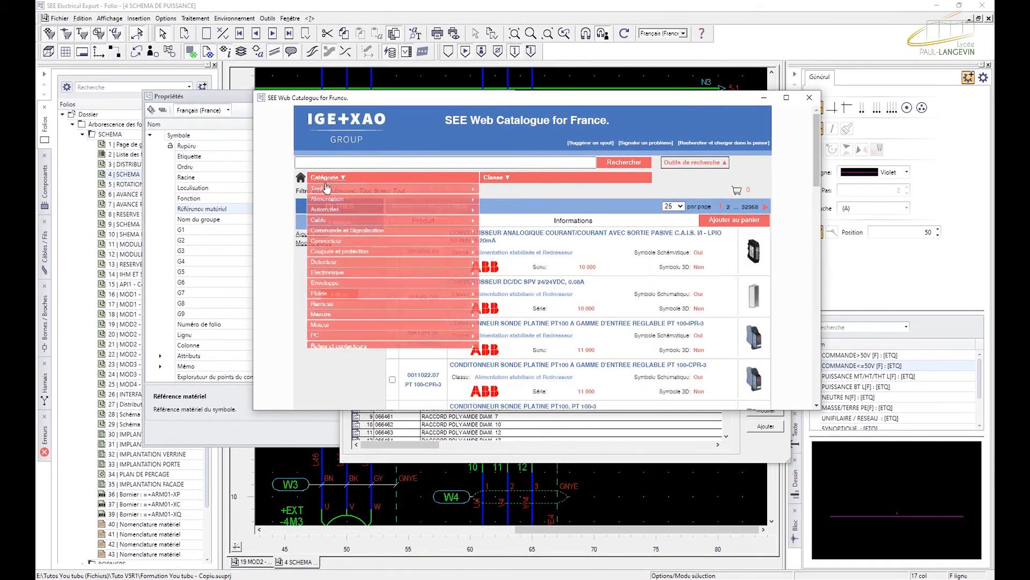
{"action": "left_click", "coordinate": [325, 188]}
{"action": "left_click", "coordinate": [326, 162]}
{"action": "type", "text": "FR5GTHZ"}
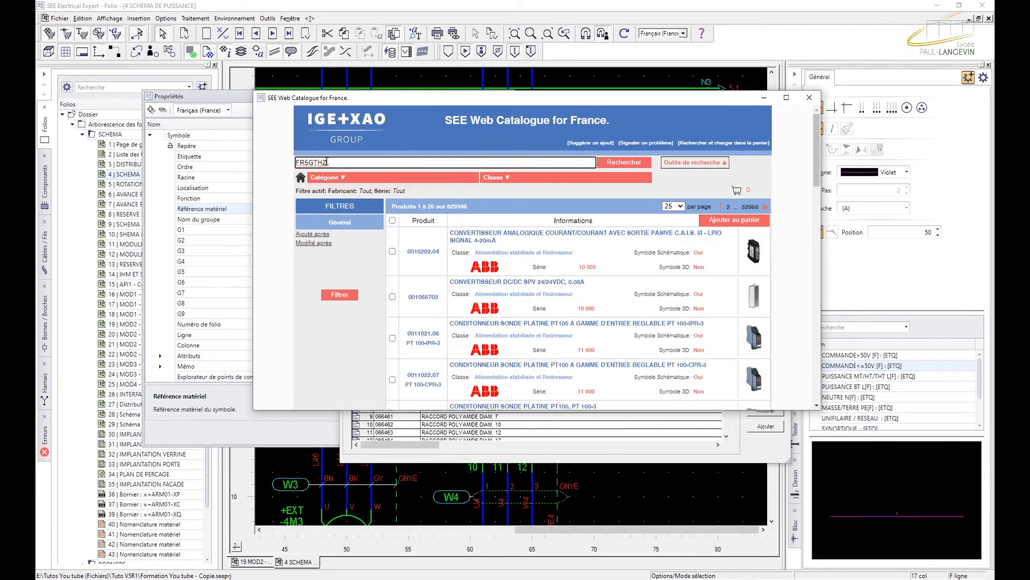
{"action": "key", "text": "Return"}
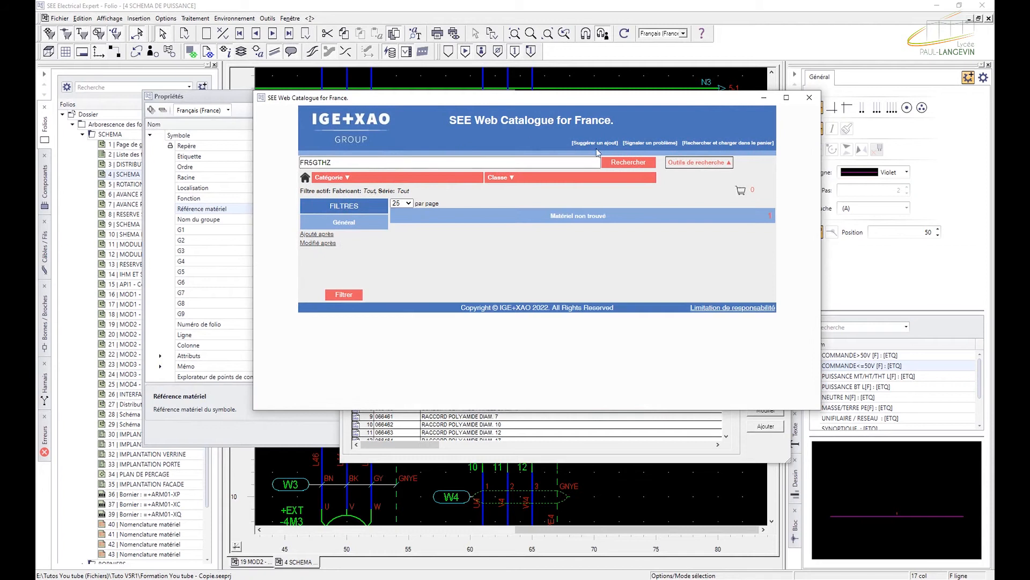
{"action": "left_click", "coordinate": [809, 98]}
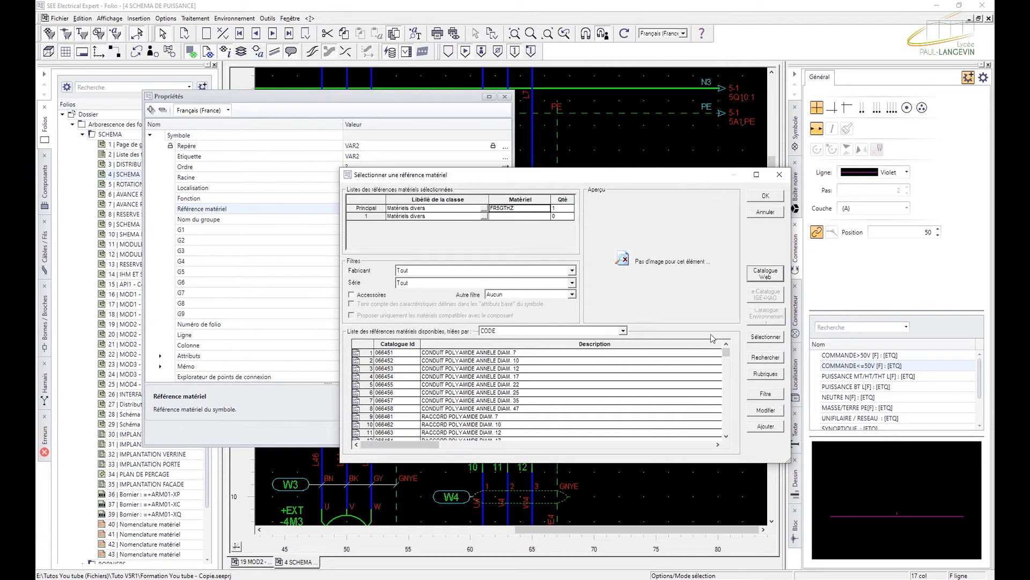
Step: Start a new catalogue reference with Catalogue Id FR5GTHZ and description VARIATEUR DE VITESSE POUR MOTEUR 90W
{"action": "left_click", "coordinate": [766, 427]}
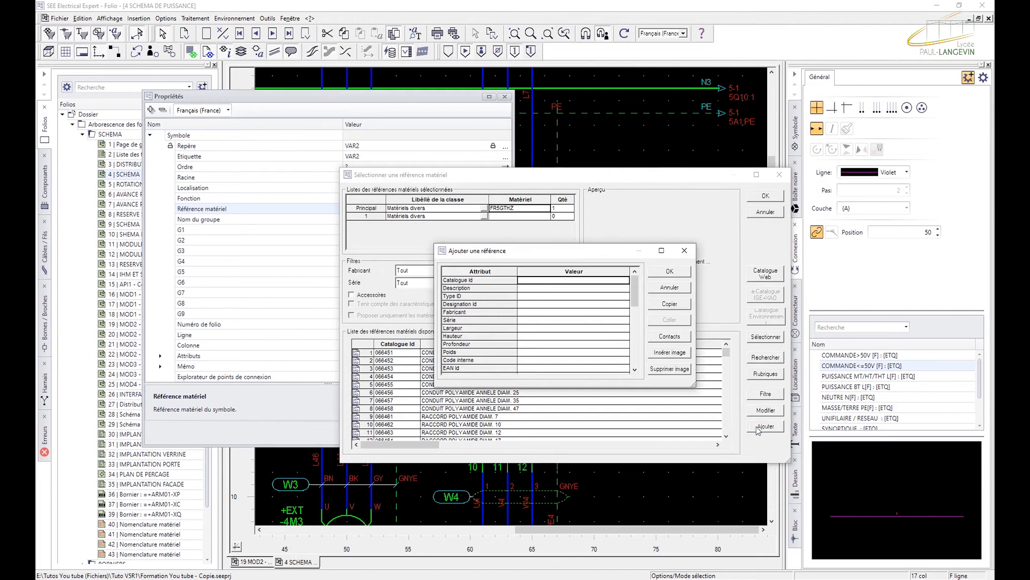
{"action": "type", "text": "FR5GTHZ"}
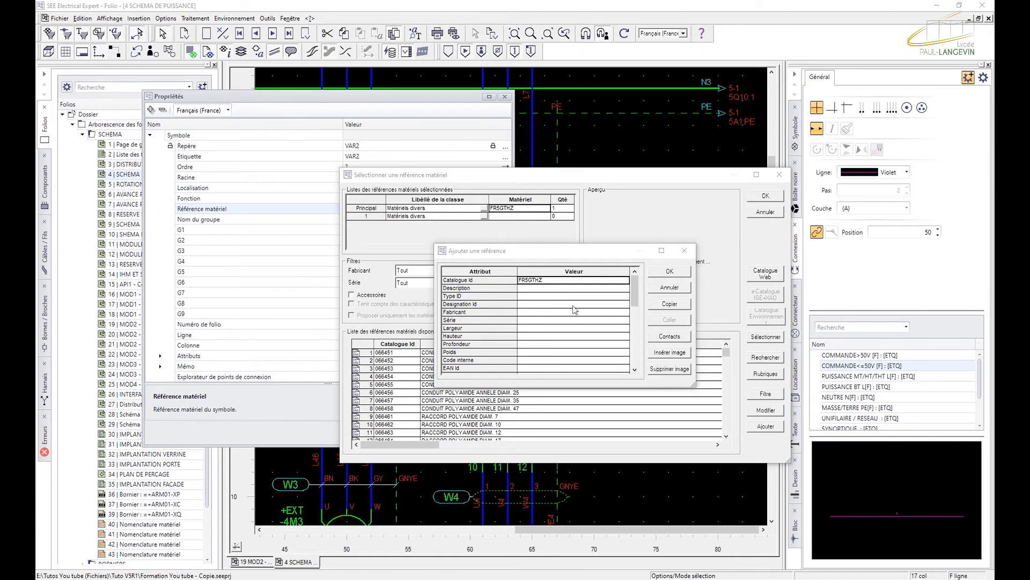
{"action": "left_click", "coordinate": [557, 288]}
{"action": "type", "text": "VARIATEUR DE VITESSE POUR MOTEUR 90W"}
{"action": "left_click_drag", "start_coordinate": [556, 289], "coordinate": [634, 292]}
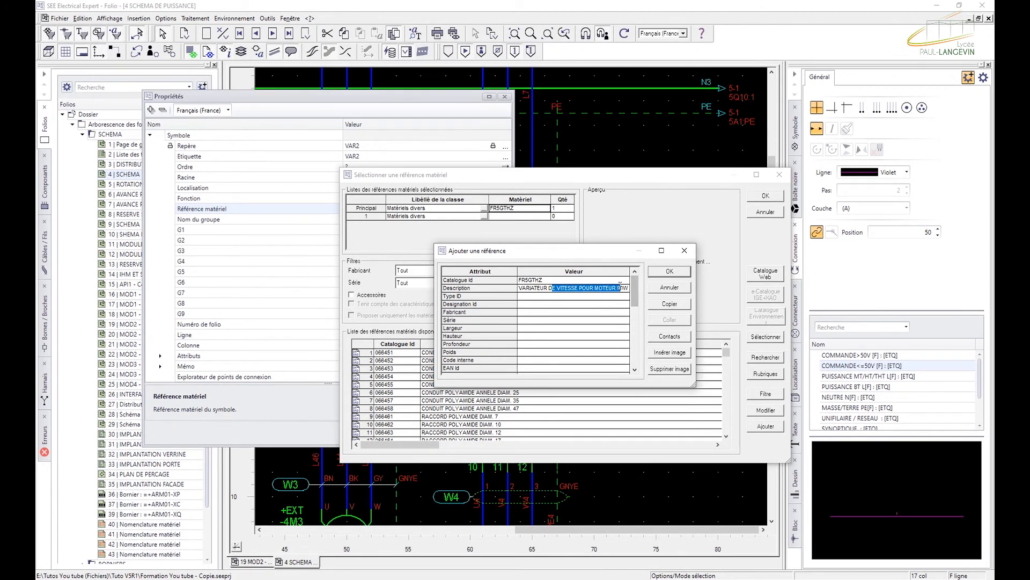
{"action": "left_click", "coordinate": [572, 288]}
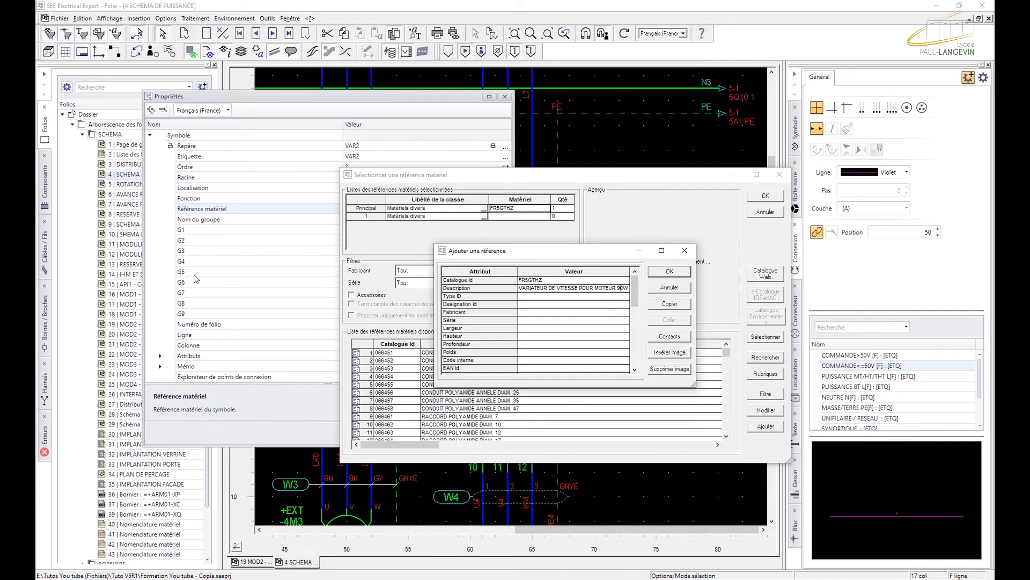
Step: Set the new reference's manufacturer (Fabricant) to LANGE
{"action": "left_click", "coordinate": [533, 312]}
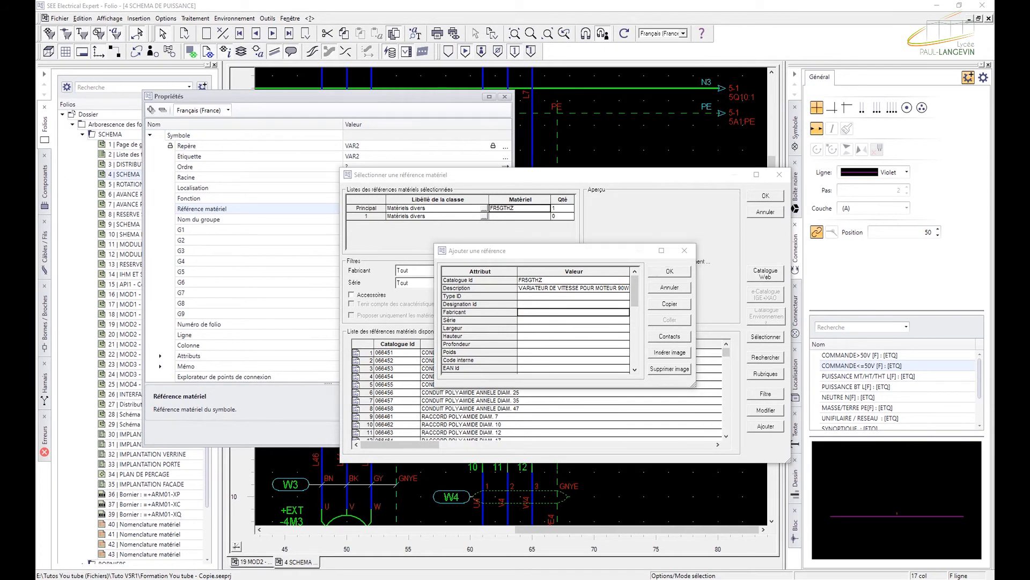
{"action": "left_click", "coordinate": [540, 312]}
{"action": "type", "text": "LANGE"}
{"action": "left_click", "coordinate": [542, 320]}
{"action": "left_click", "coordinate": [543, 313]}
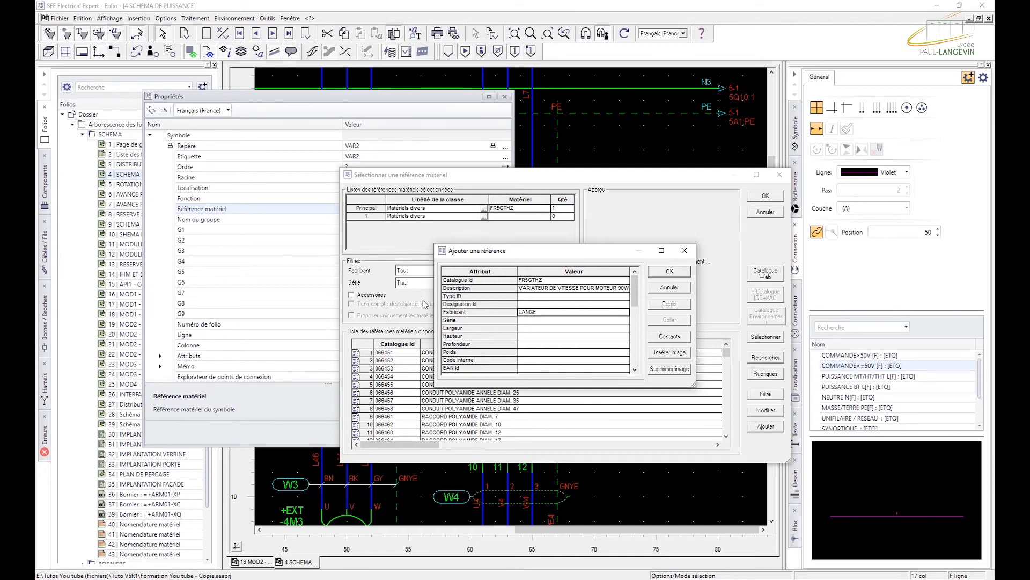
Step: Give the new reference a width of 70, a height of 150 and a depth of 40
{"action": "left_click", "coordinate": [536, 328]}
{"action": "type", "text": "70"}
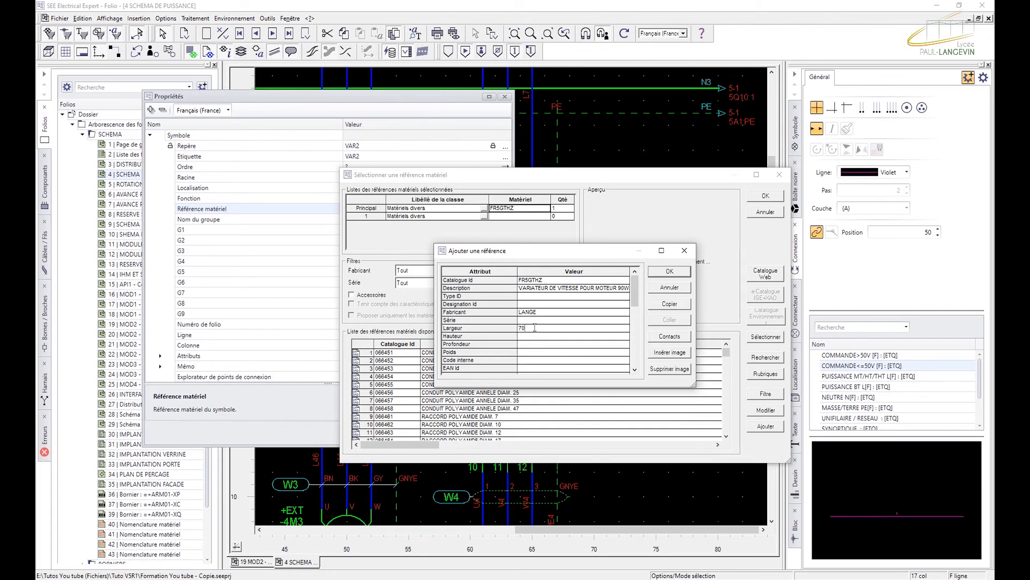
{"action": "left_click", "coordinate": [534, 337]}
{"action": "type", "text": "150"}
{"action": "left_click", "coordinate": [520, 345]}
{"action": "type", "text": "40"}
{"action": "left_click", "coordinate": [532, 356]}
Step: Assign the reference's view symbols: VARIAT for the front, VARIAT_YZ for the side and VARIAT_XZ for the top
{"action": "scroll", "coordinate": [535, 355], "scroll_direction": "down", "scroll_amount": 1}
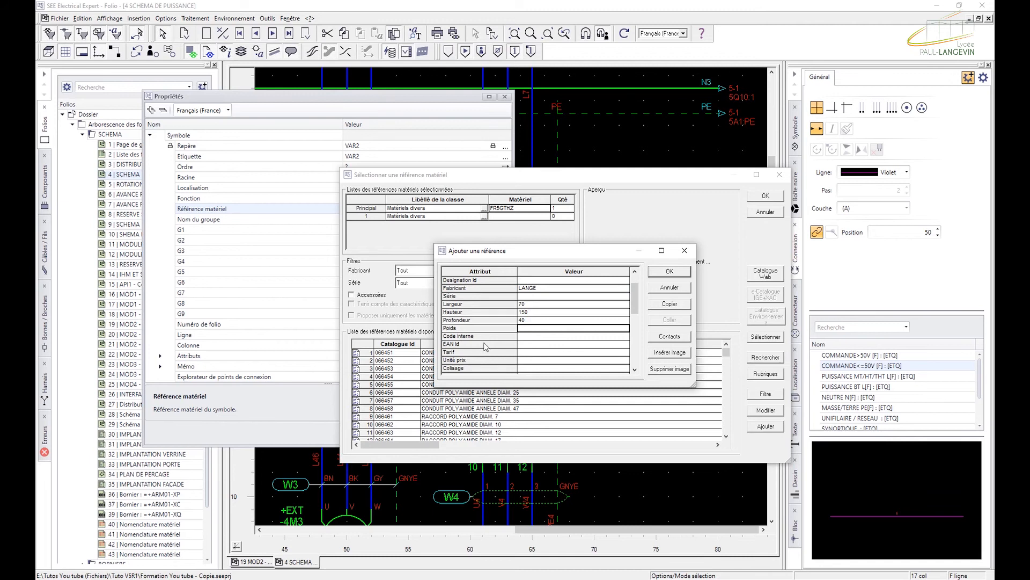
{"action": "scroll", "coordinate": [501, 346], "scroll_direction": "down", "scroll_amount": 1}
{"action": "scroll", "coordinate": [532, 328], "scroll_direction": "up", "scroll_amount": 2}
{"action": "scroll", "coordinate": [525, 320], "scroll_direction": "down", "scroll_amount": 3}
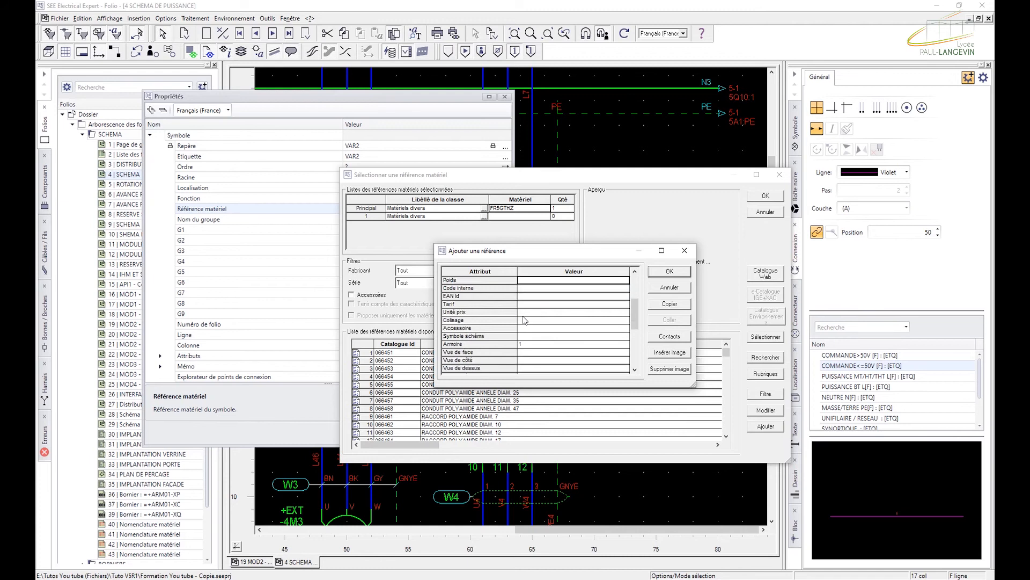
{"action": "left_click", "coordinate": [534, 353]}
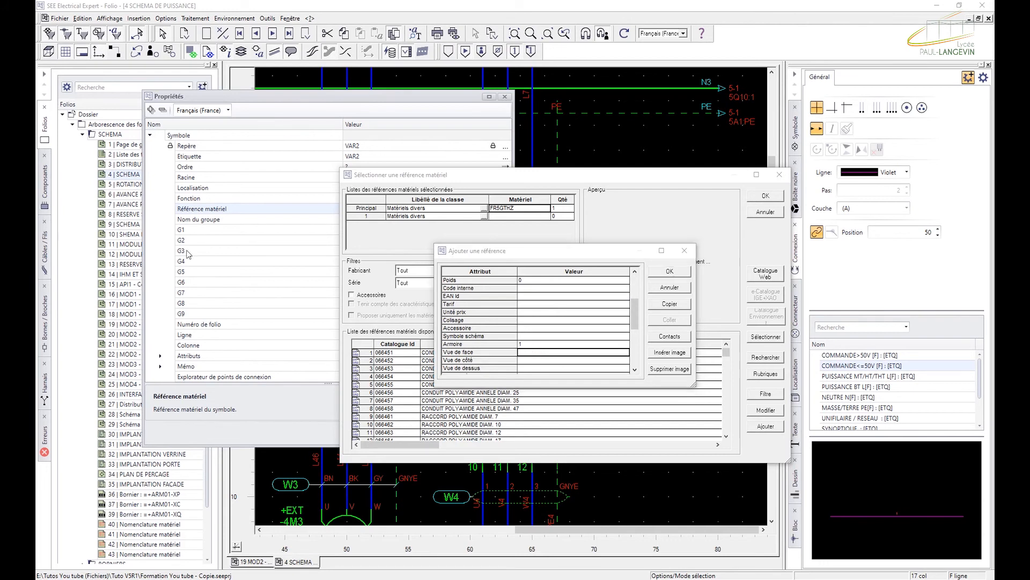
{"action": "left_click", "coordinate": [526, 354]}
{"action": "type", "text": "VARIAT"}
{"action": "left_click", "coordinate": [531, 360]}
{"action": "type", "text": "VARIAT_YZ"}
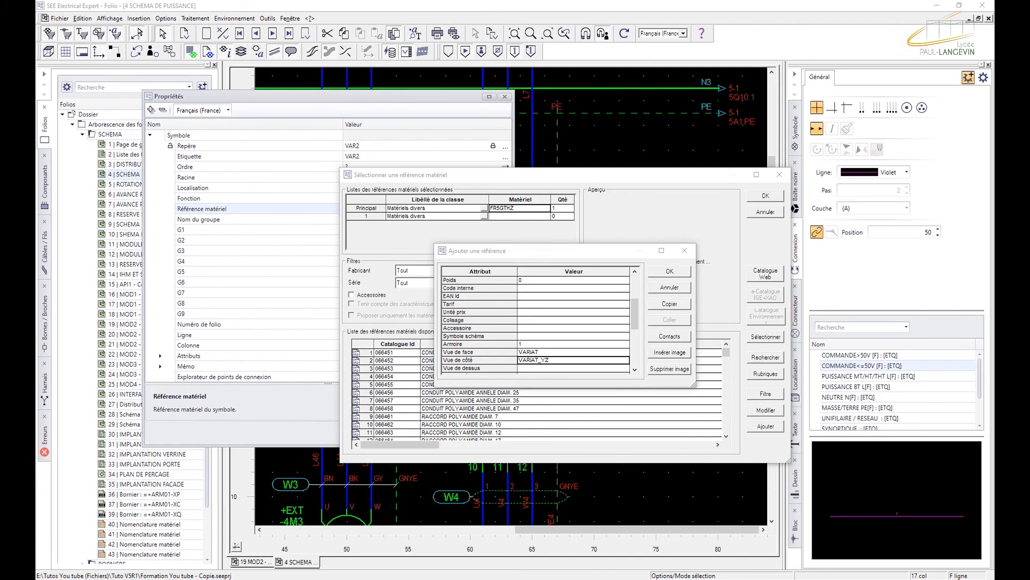
{"action": "left_click", "coordinate": [550, 369]}
{"action": "type", "text": "VARIAT_XZ"}
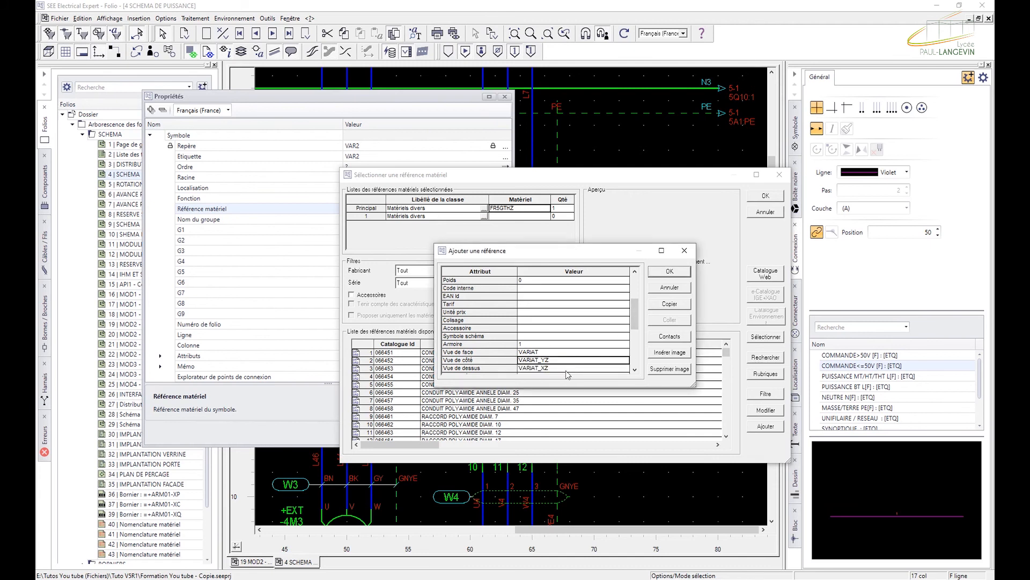
Step: Review the remaining attributes of the new reference through to the end of the list
{"action": "left_click", "coordinate": [635, 369]}
{"action": "left_click", "coordinate": [635, 369]}
{"action": "left_click", "coordinate": [635, 370]}
{"action": "left_click", "coordinate": [635, 369]}
{"action": "left_click", "coordinate": [635, 369]}
{"action": "left_click", "coordinate": [635, 369]}
{"action": "left_click", "coordinate": [635, 369]}
{"action": "left_click", "coordinate": [635, 370]}
{"action": "left_click", "coordinate": [634, 369]}
{"action": "left_click", "coordinate": [635, 369]}
{"action": "left_click", "coordinate": [635, 369]}
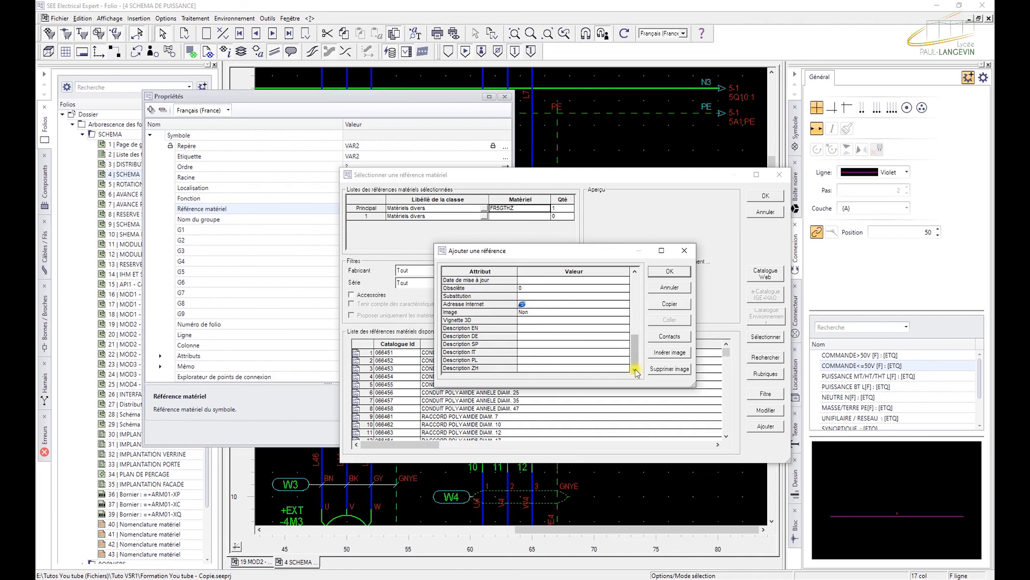
Step: Validate the new catalogue reference and apply material FR5GTHZ to VAR2's properties
{"action": "left_click", "coordinate": [661, 273]}
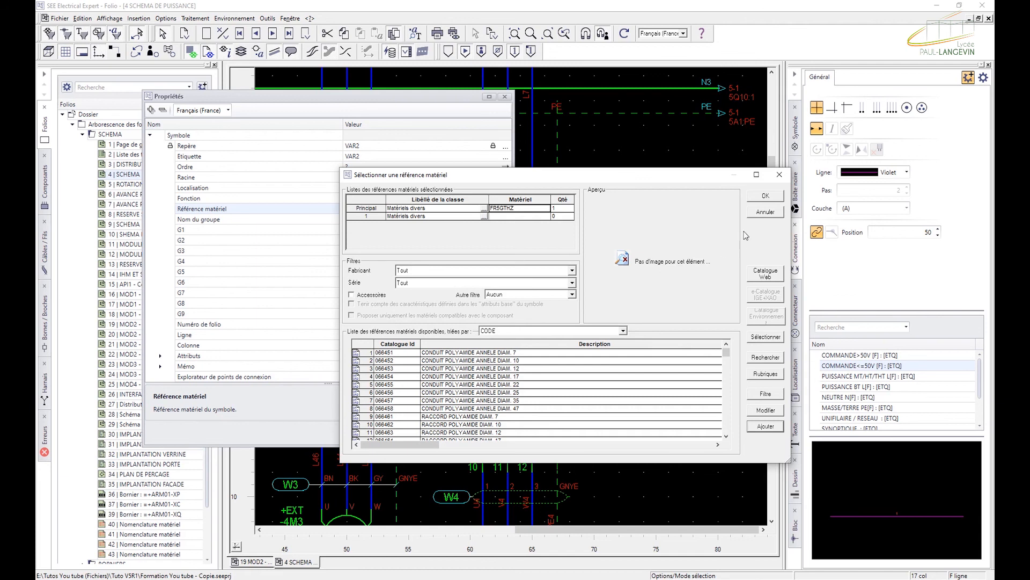
{"action": "left_click", "coordinate": [760, 199]}
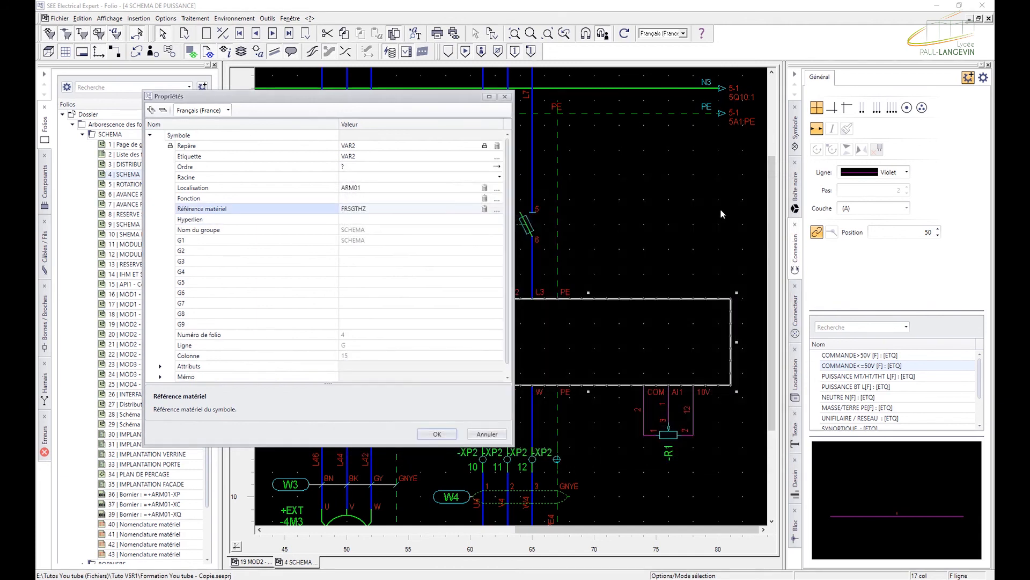
{"action": "left_click", "coordinate": [451, 438]}
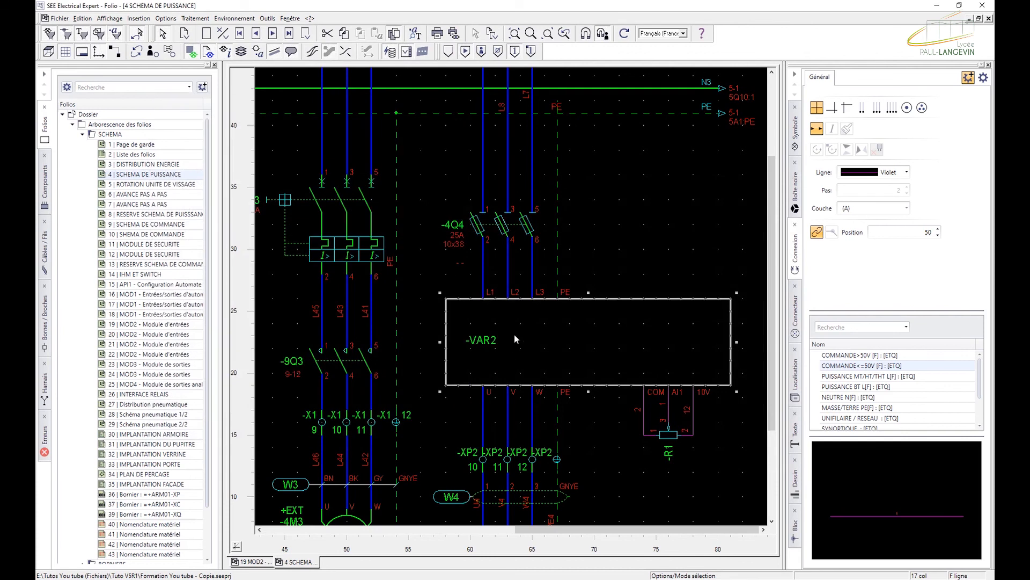
Step: Reopen VAR2's properties to check its material reference, close them and view the whole folio
{"action": "double_click", "coordinate": [539, 314]}
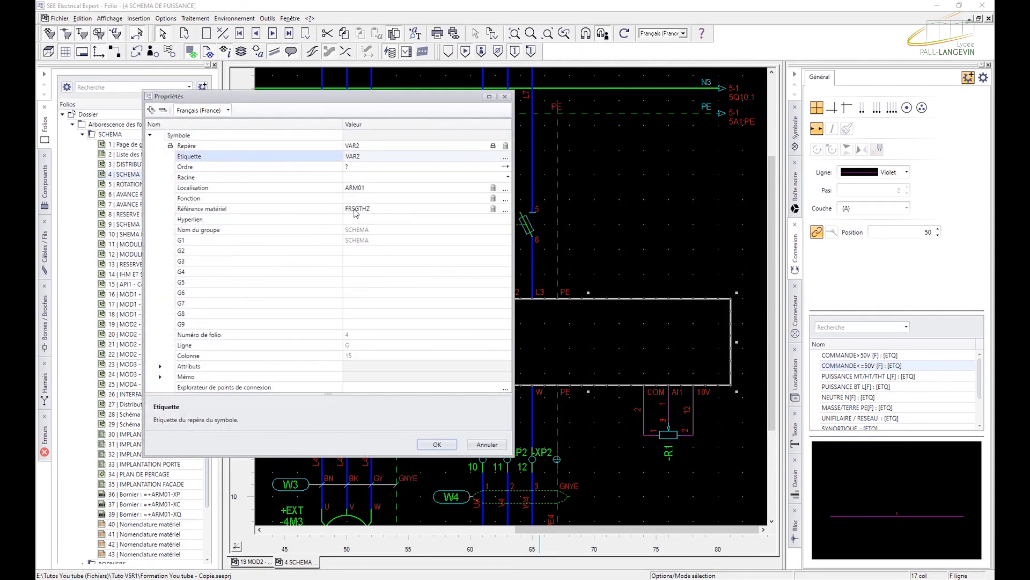
{"action": "left_click", "coordinate": [450, 444]}
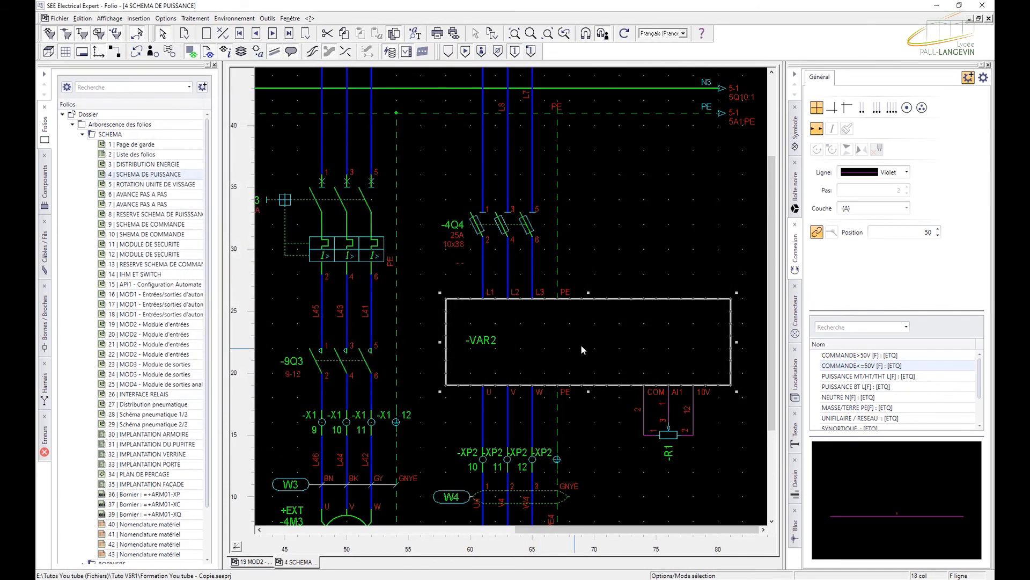
{"action": "scroll", "coordinate": [582, 346], "scroll_direction": "down", "scroll_amount": 2}
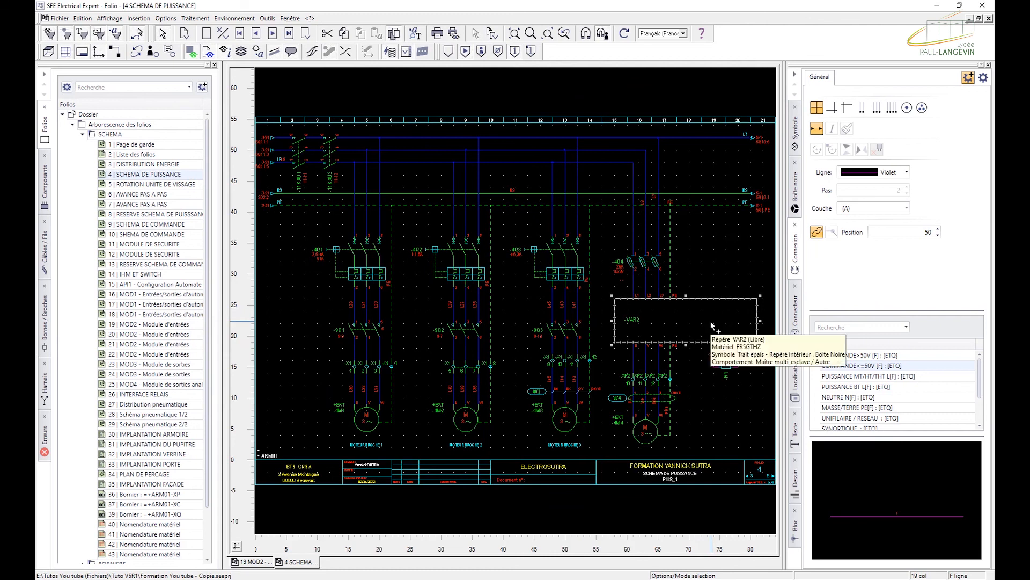